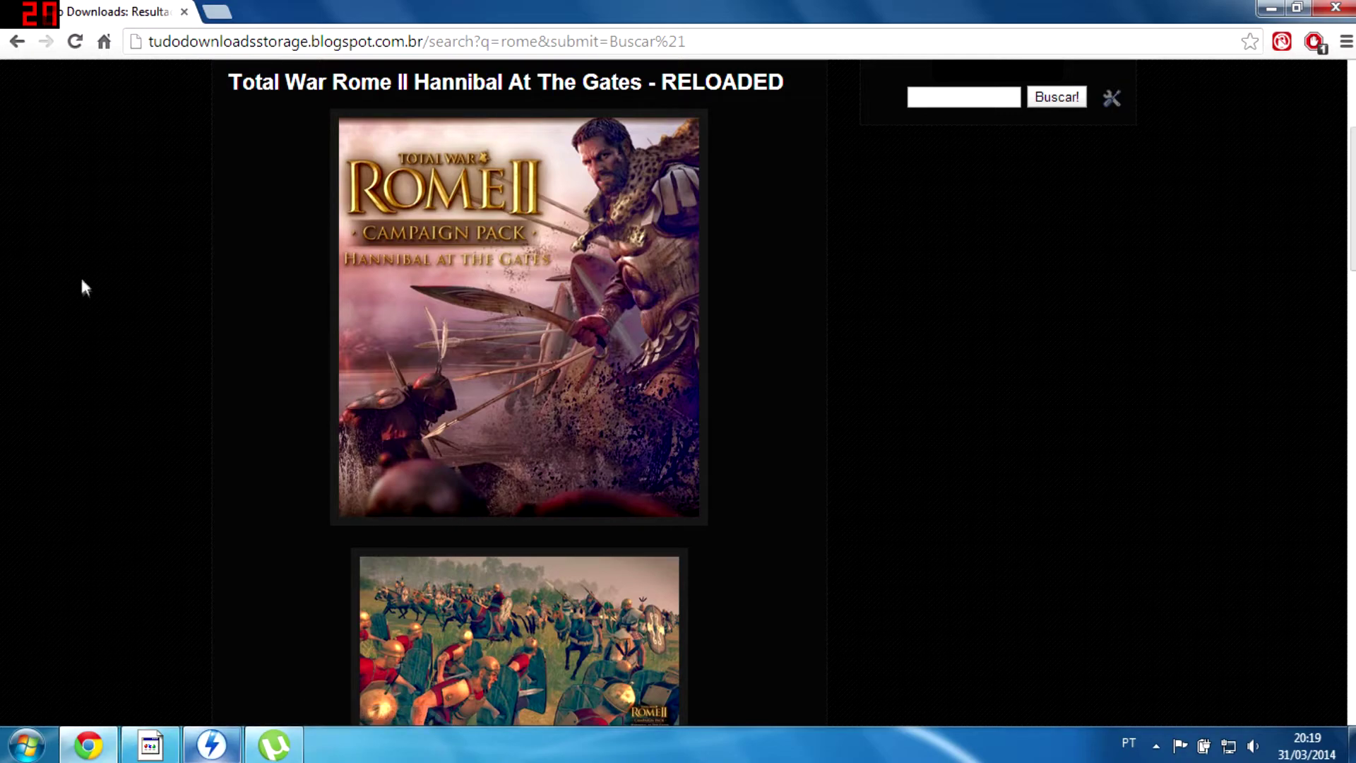
Review the Total War Rome II Hannibal At The Gates post, then check the DAEMON Tools Lite and uTorrent windows.
{"action": "scroll", "coordinate": [69, 399], "scroll_direction": "down", "scroll_amount": 12}
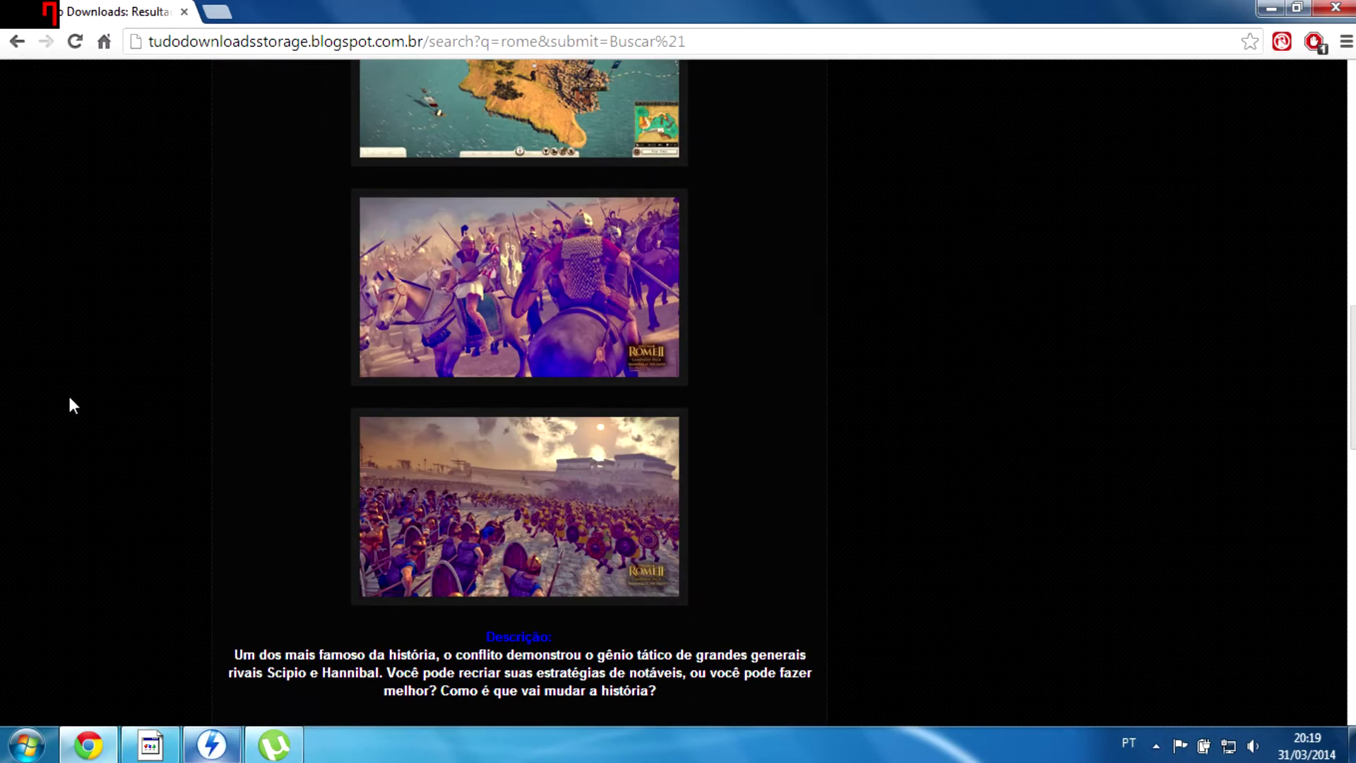
{"action": "scroll", "coordinate": [70, 399], "scroll_direction": "down", "scroll_amount": 12}
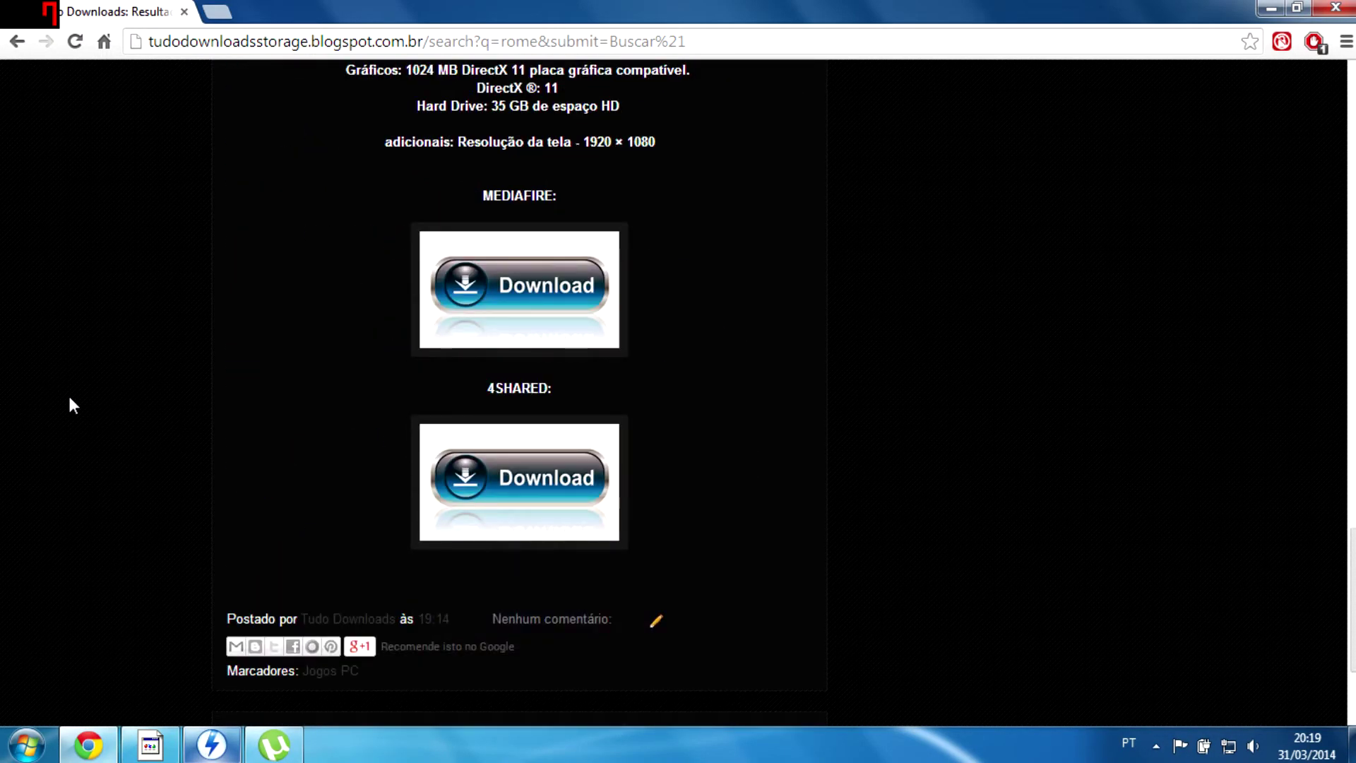
{"action": "scroll", "coordinate": [100, 574], "scroll_direction": "up", "scroll_amount": 15}
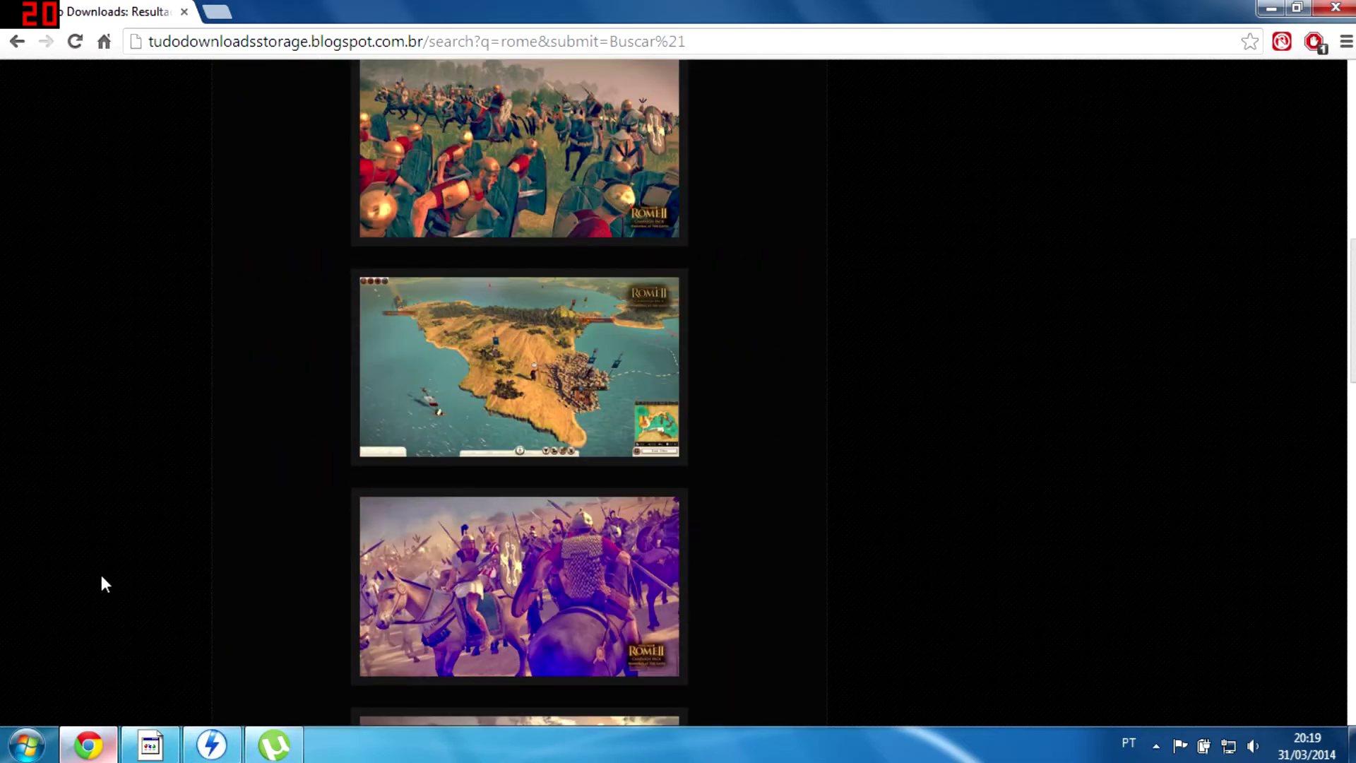
{"action": "scroll", "coordinate": [101, 577], "scroll_direction": "up", "scroll_amount": 10}
{"action": "scroll", "coordinate": [101, 578], "scroll_direction": "down", "scroll_amount": 12}
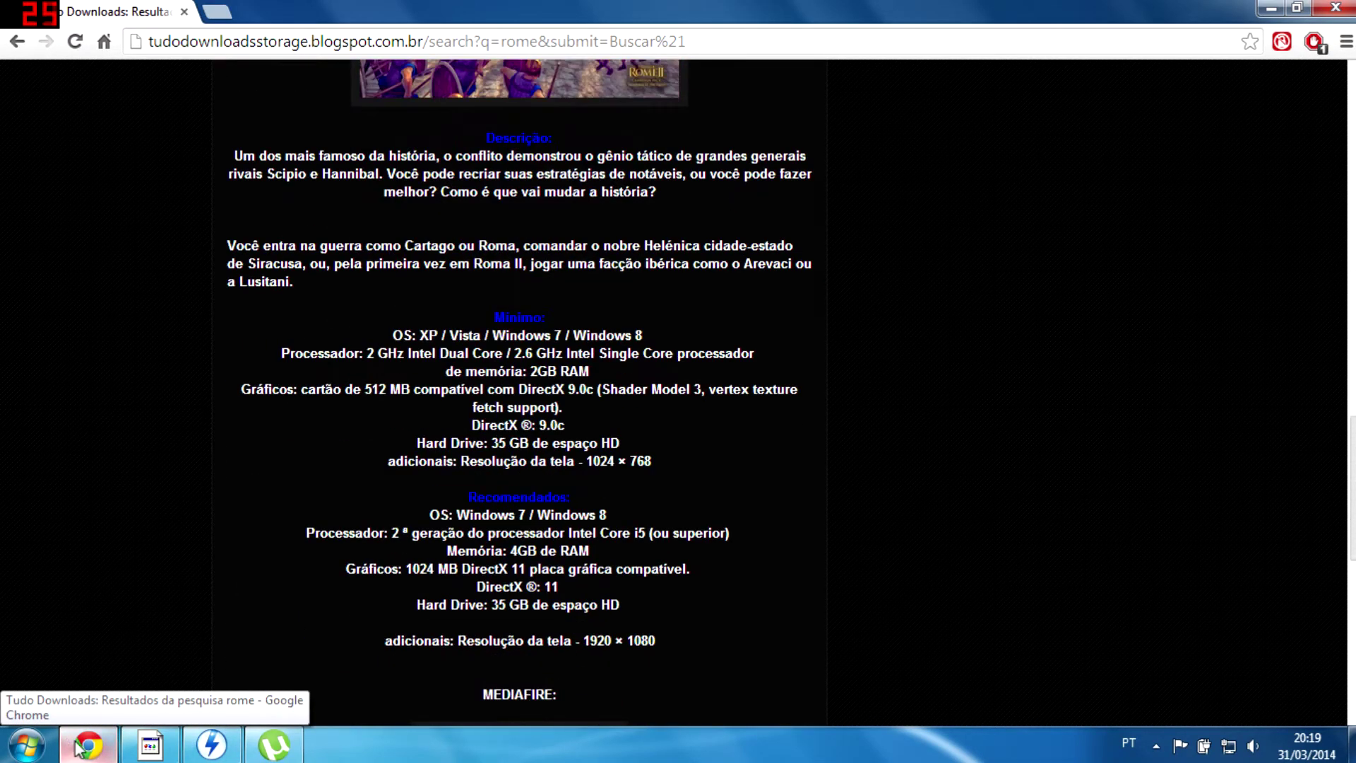
{"action": "left_click", "coordinate": [89, 747]}
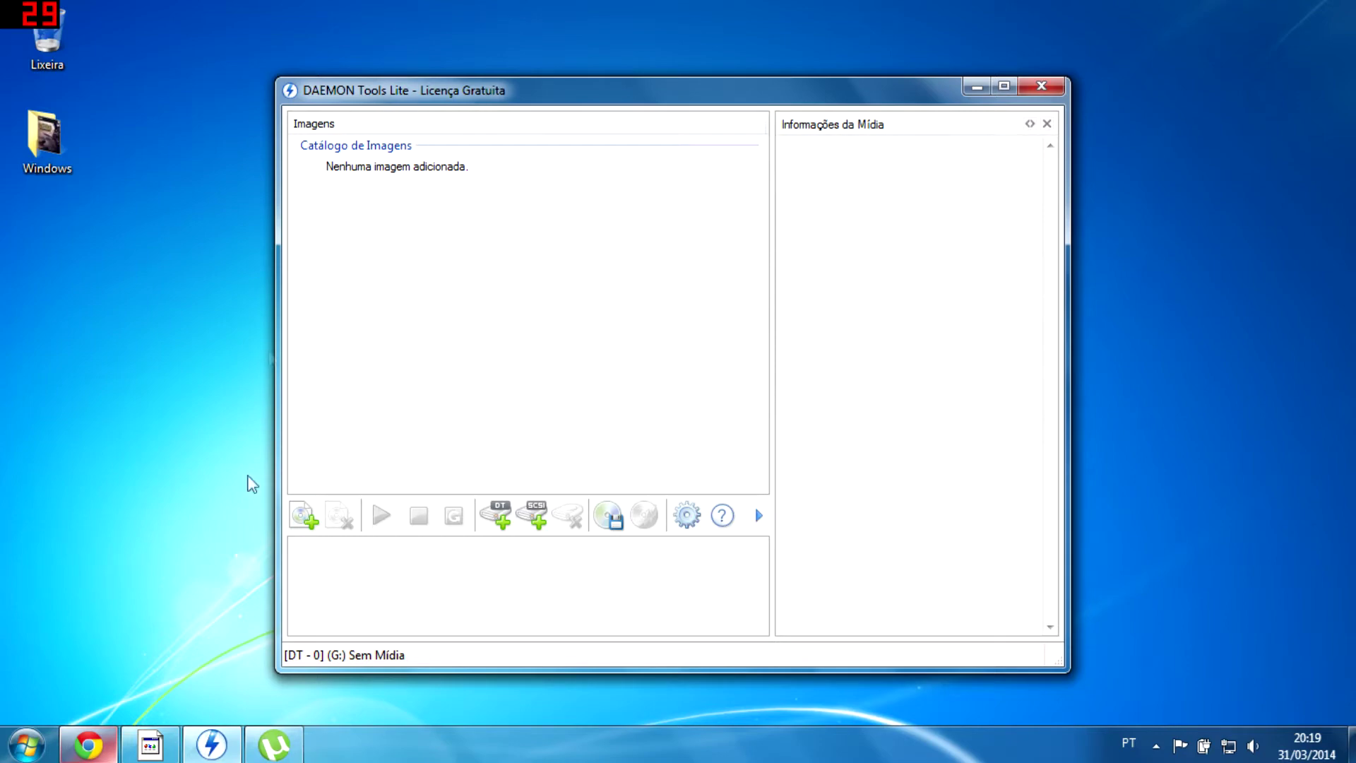
{"action": "left_click", "coordinate": [274, 744]}
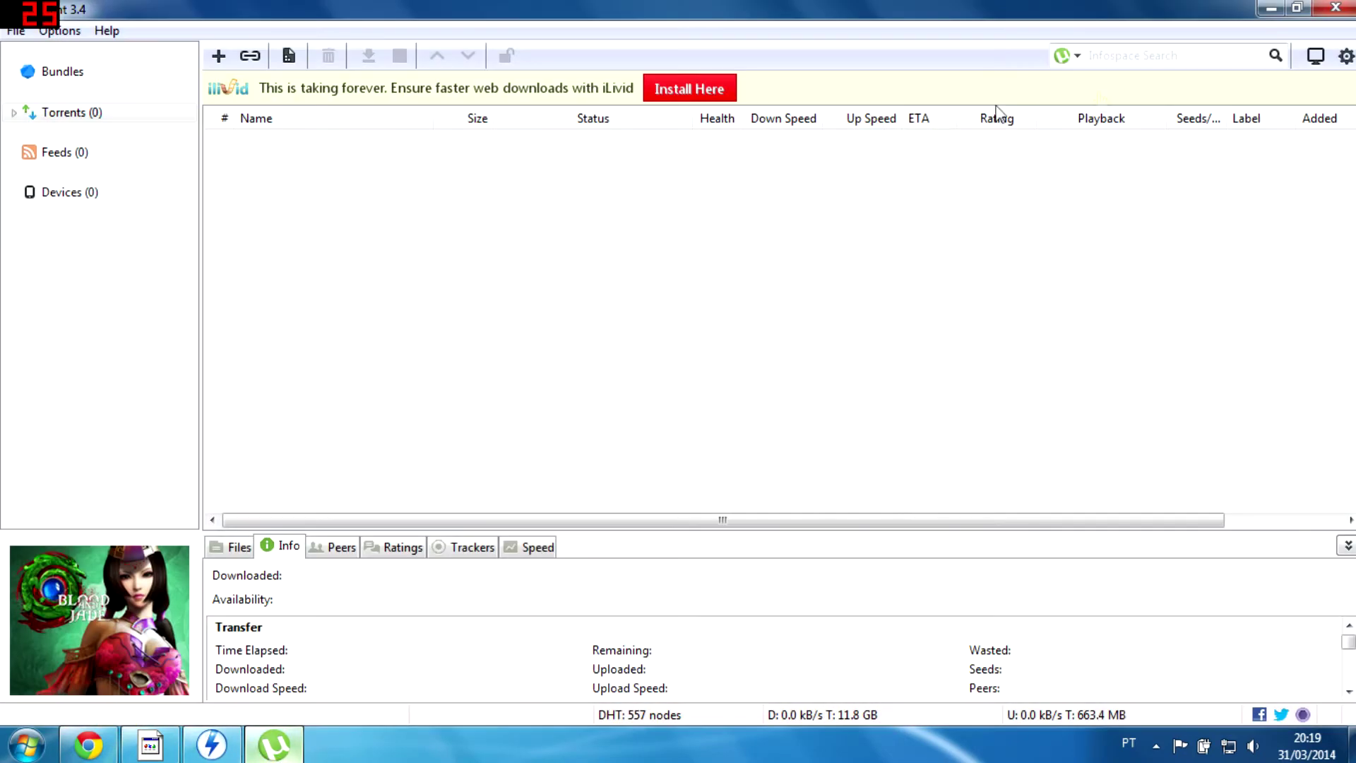
{"action": "left_click", "coordinate": [1271, 9]}
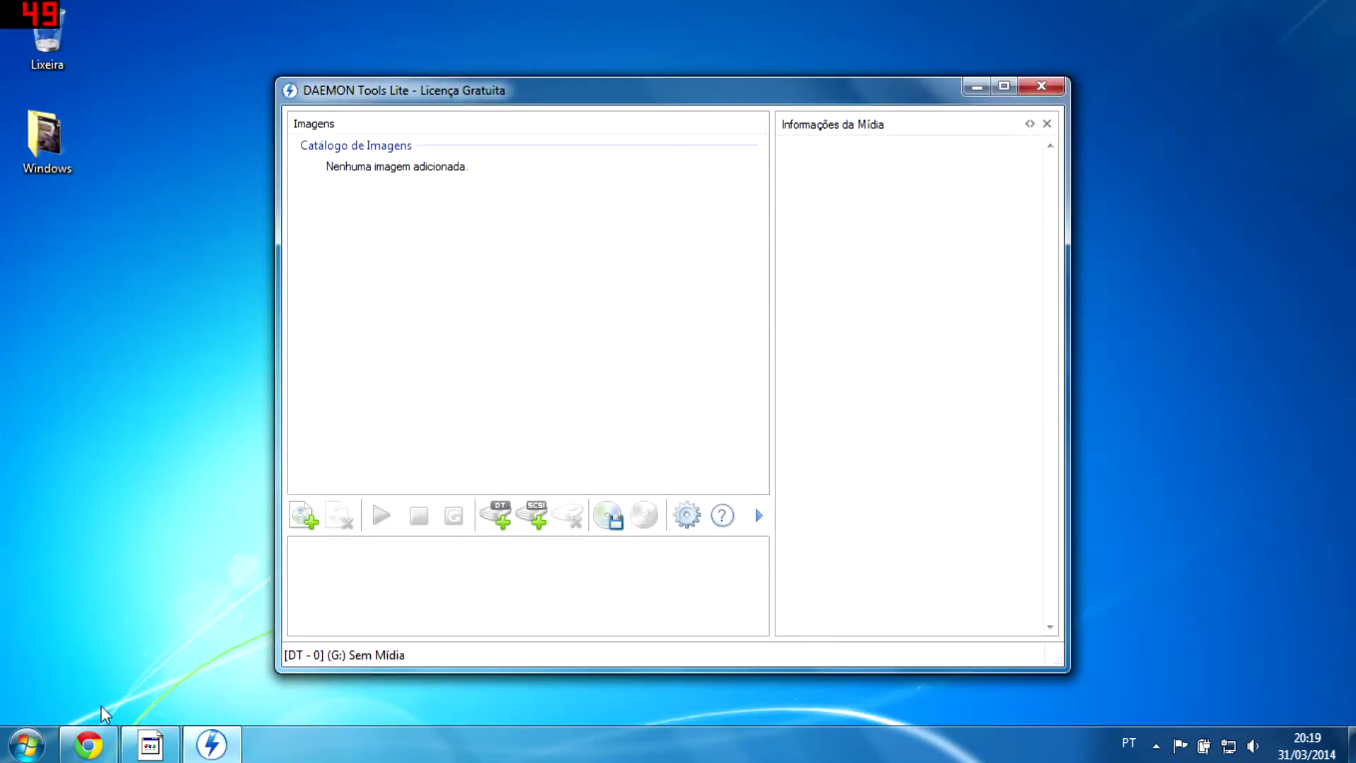
{"action": "left_click", "coordinate": [88, 744]}
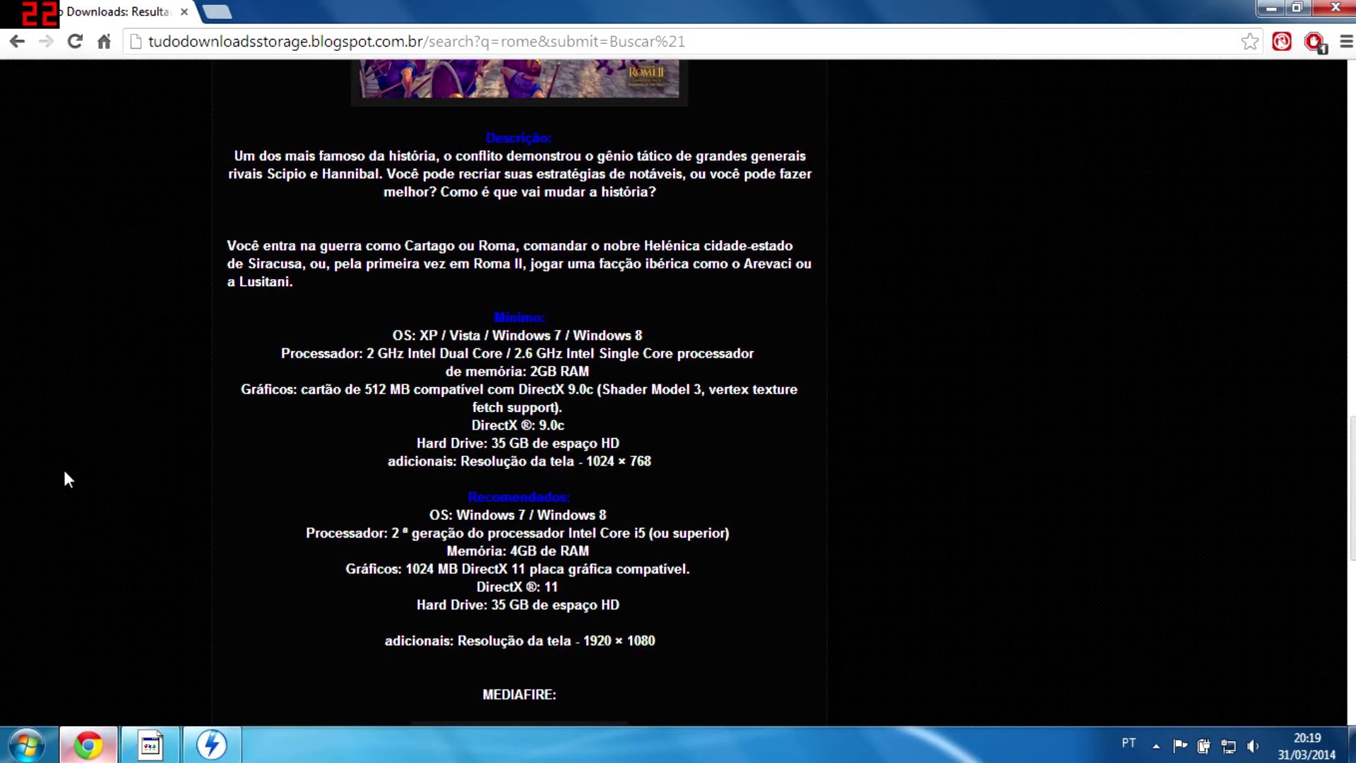
Download the TWRH - TD torrent file through the post's MediaFire link, bypassing the adf.ly advertisement page.
{"action": "scroll", "coordinate": [51, 463], "scroll_direction": "down", "scroll_amount": 7}
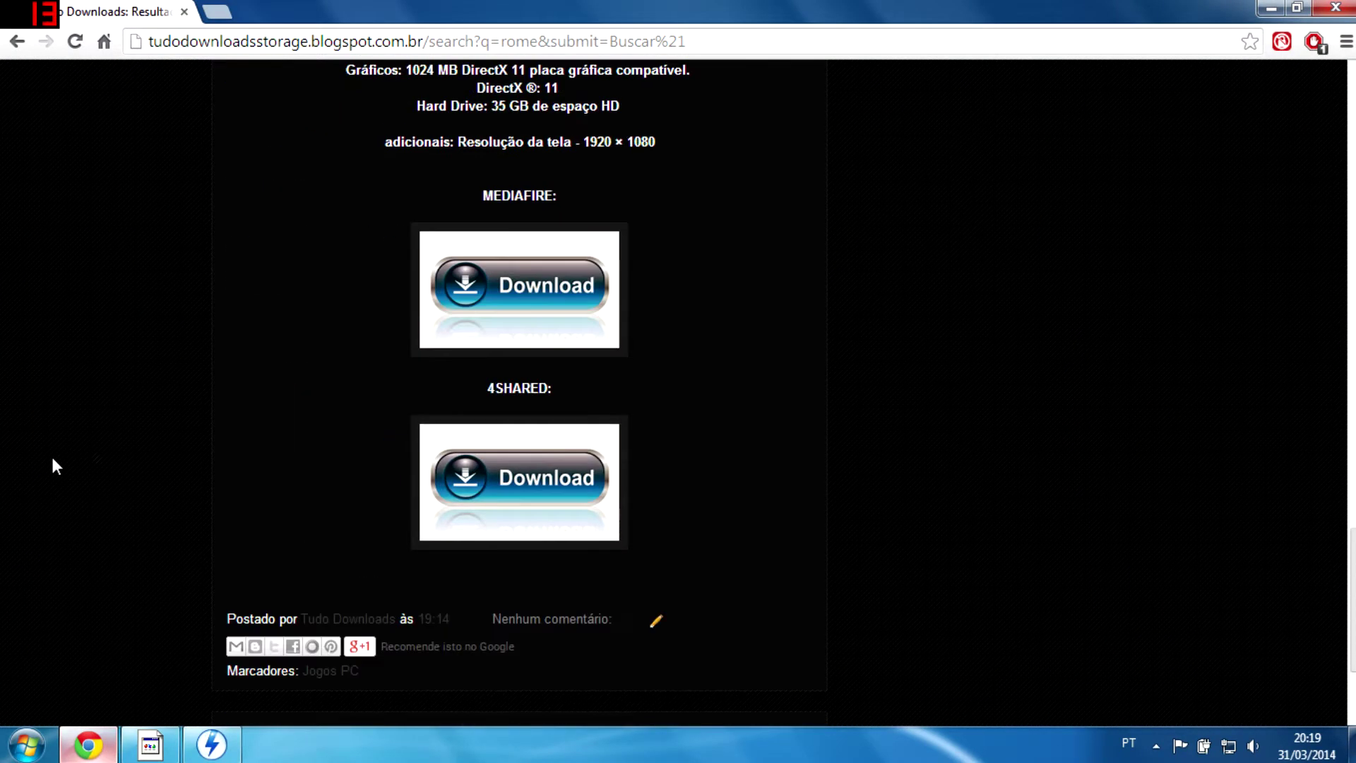
{"action": "scroll", "coordinate": [494, 339], "scroll_direction": "up", "scroll_amount": 4}
{"action": "scroll", "coordinate": [397, 346], "scroll_direction": "down", "scroll_amount": 3}
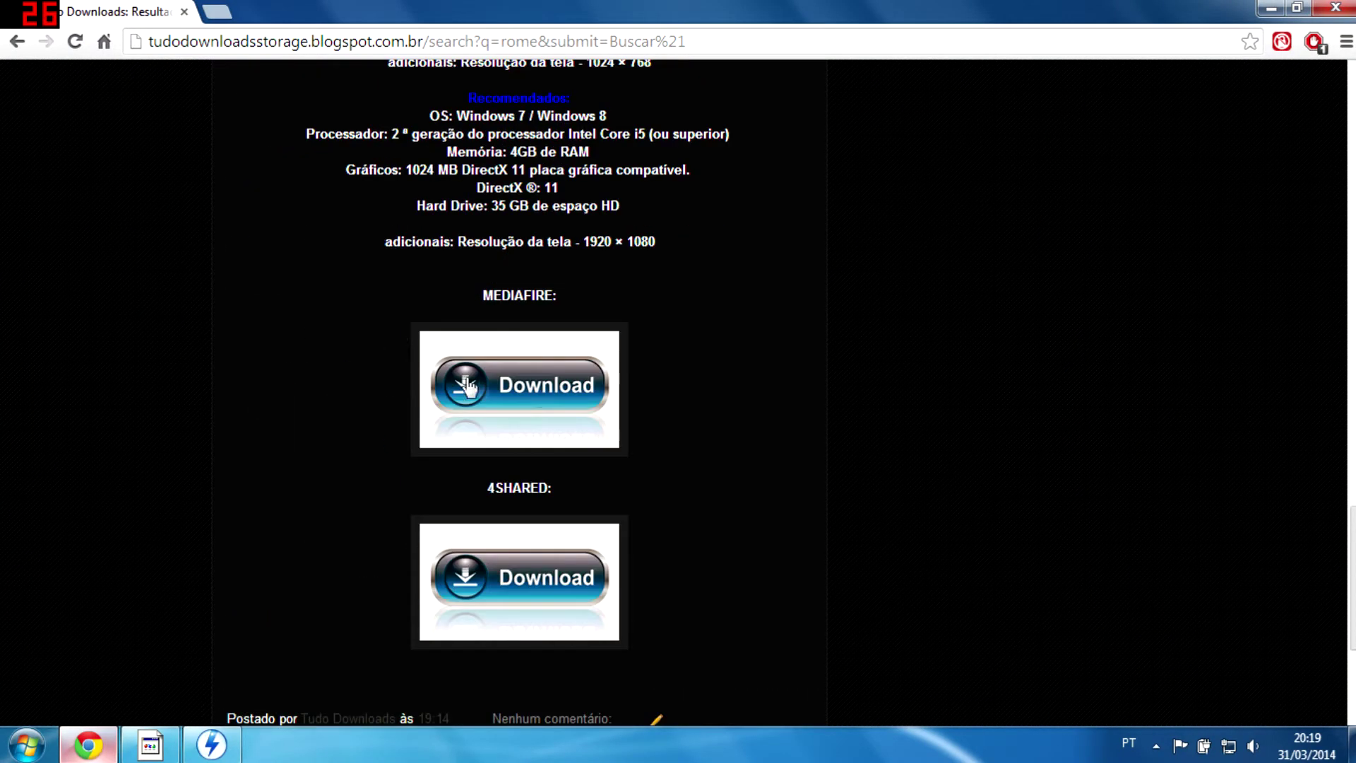
{"action": "left_click", "coordinate": [518, 401]}
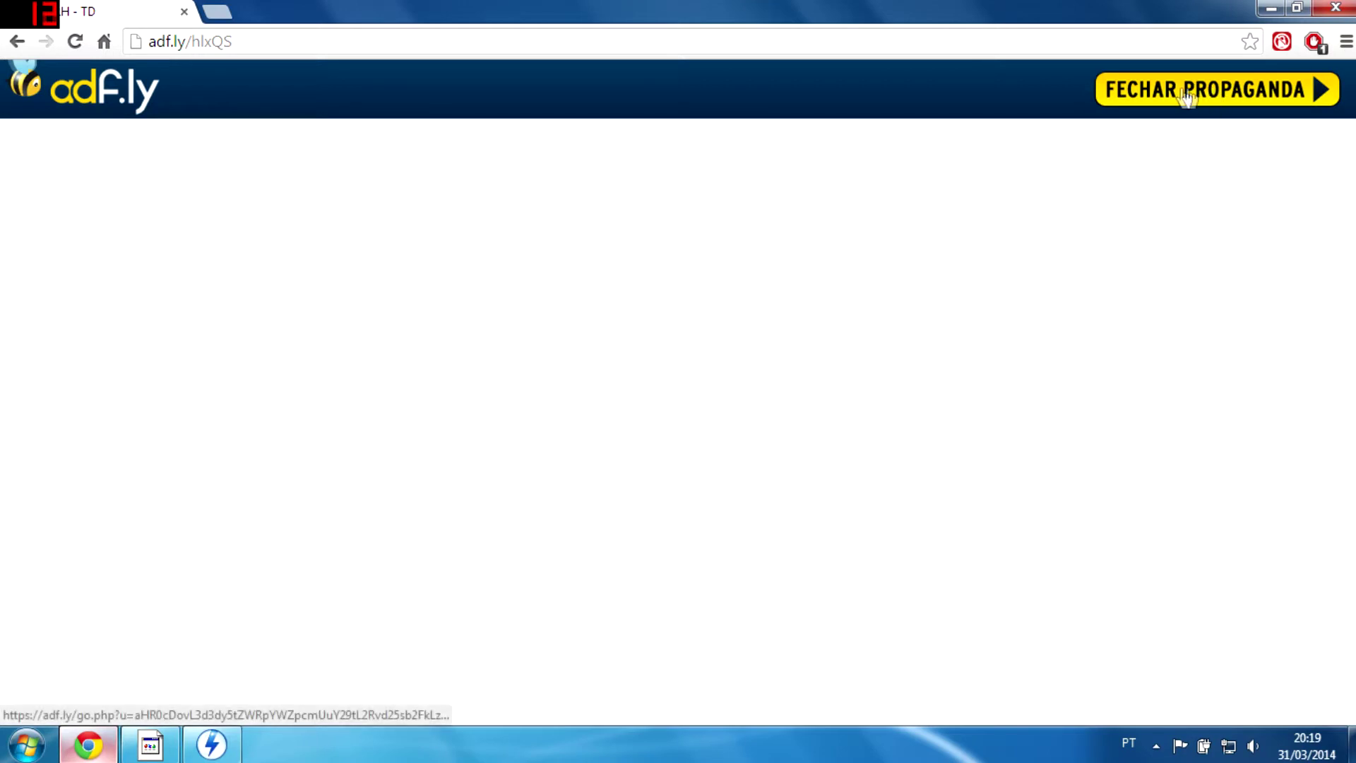
{"action": "left_click", "coordinate": [1216, 96]}
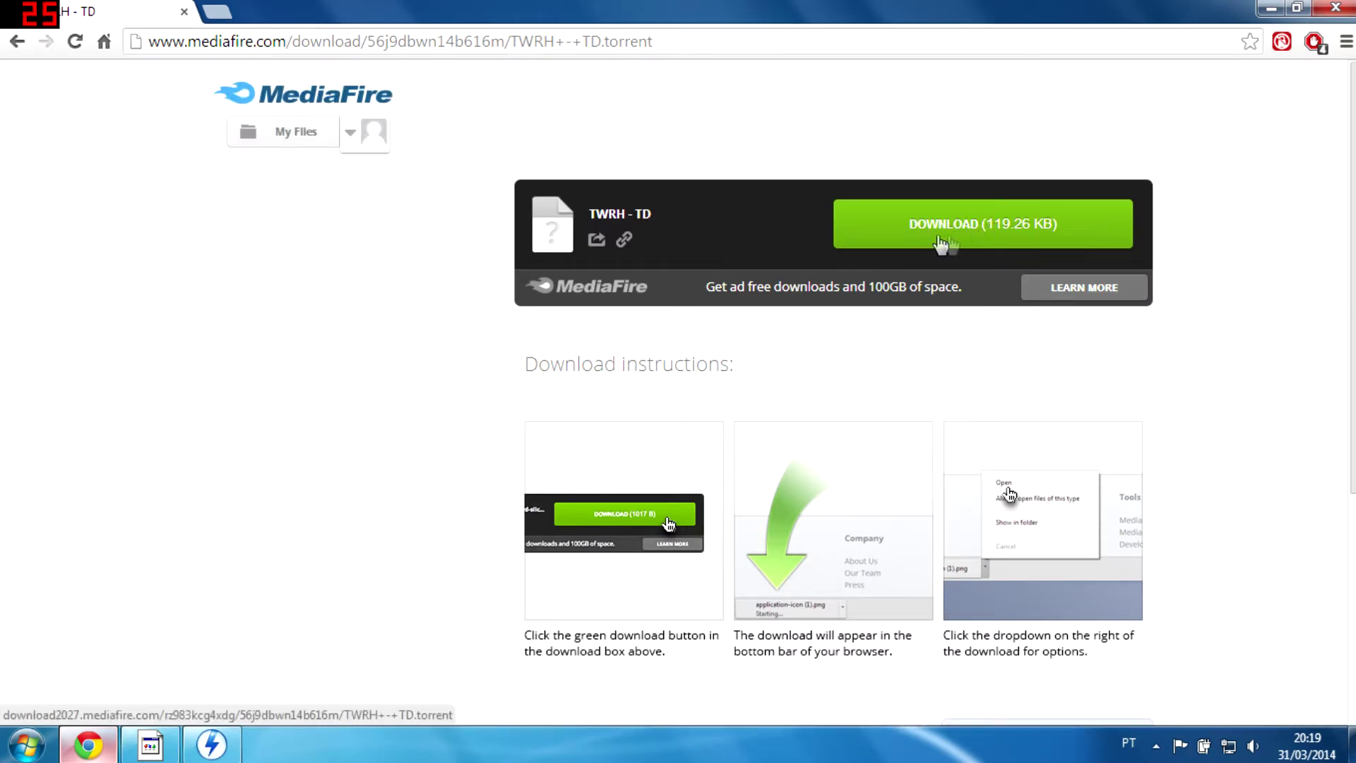
{"action": "left_click", "coordinate": [983, 233]}
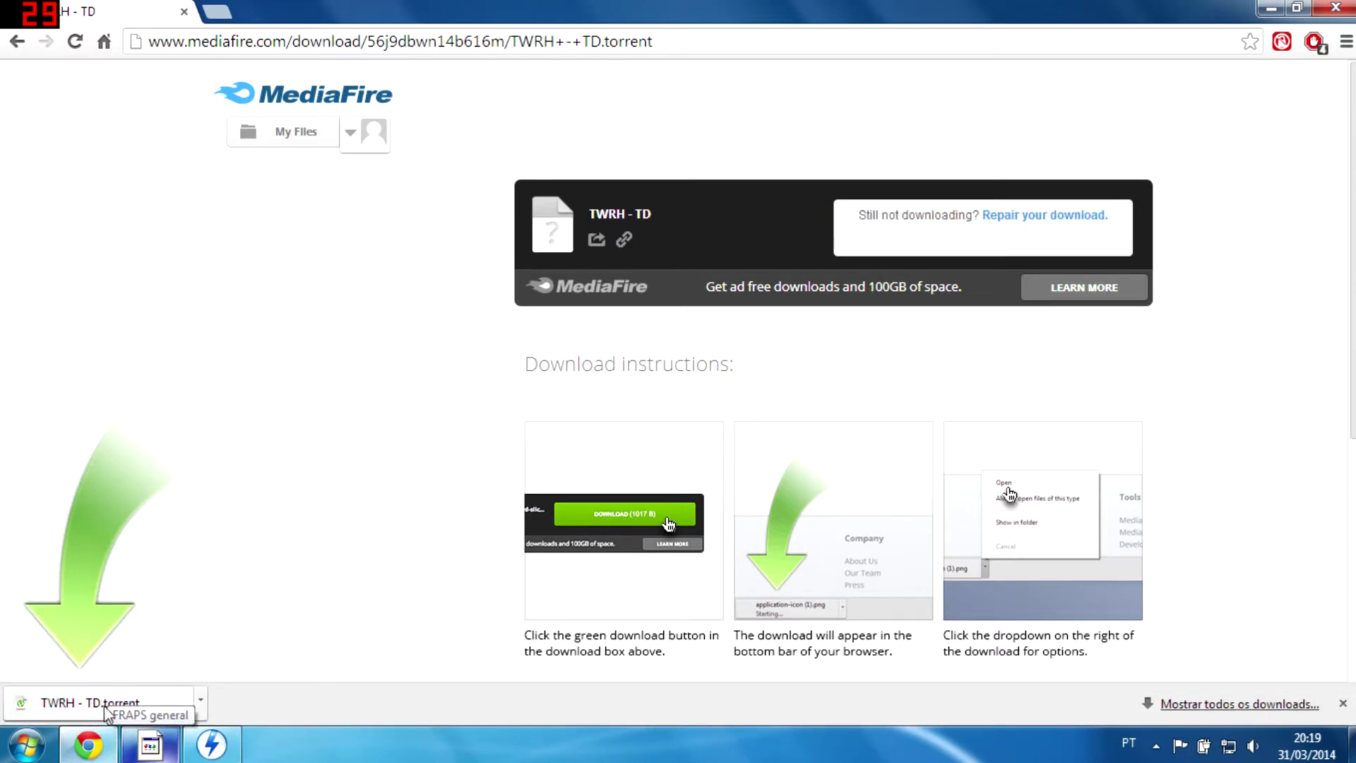
Open the downloaded TWRH - TD torrent in uTorrent and add it with all files and the default options.
{"action": "left_click", "coordinate": [91, 706]}
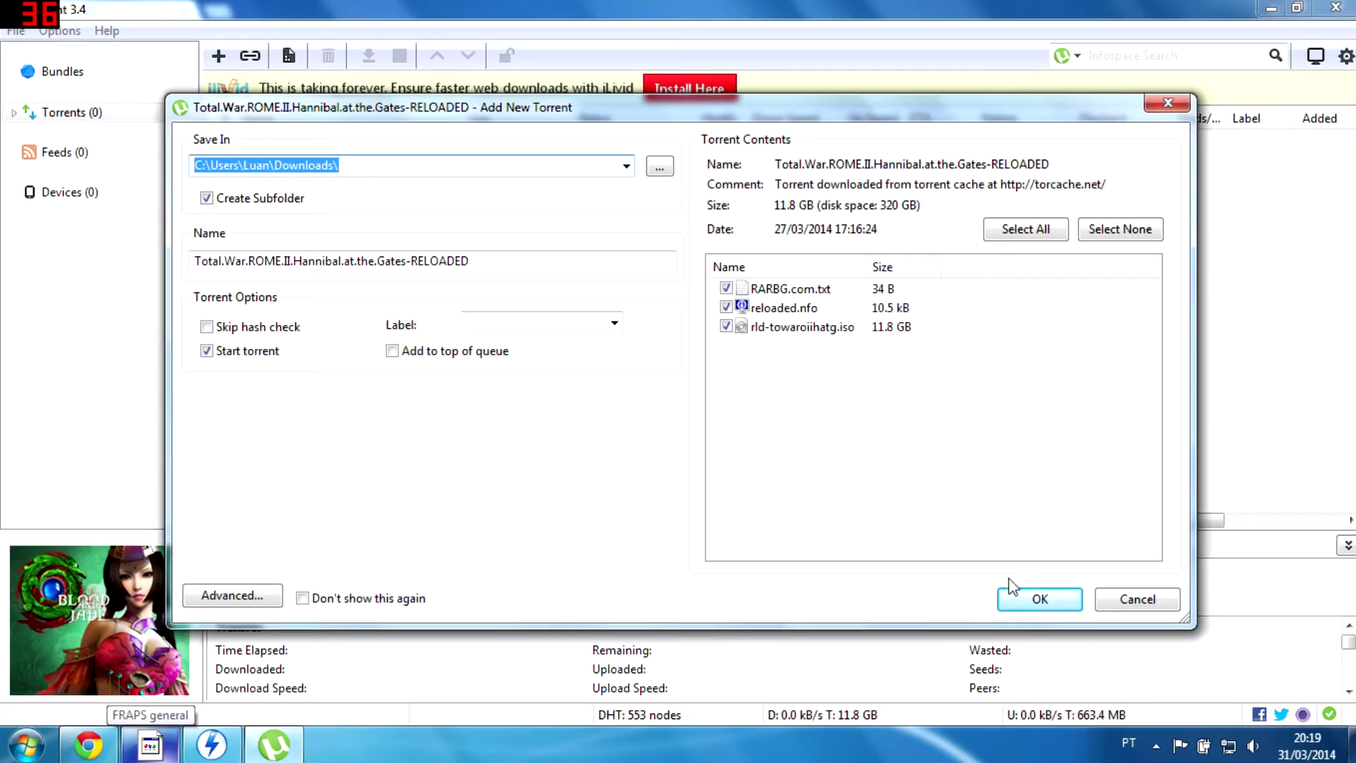
{"action": "left_click", "coordinate": [1038, 600]}
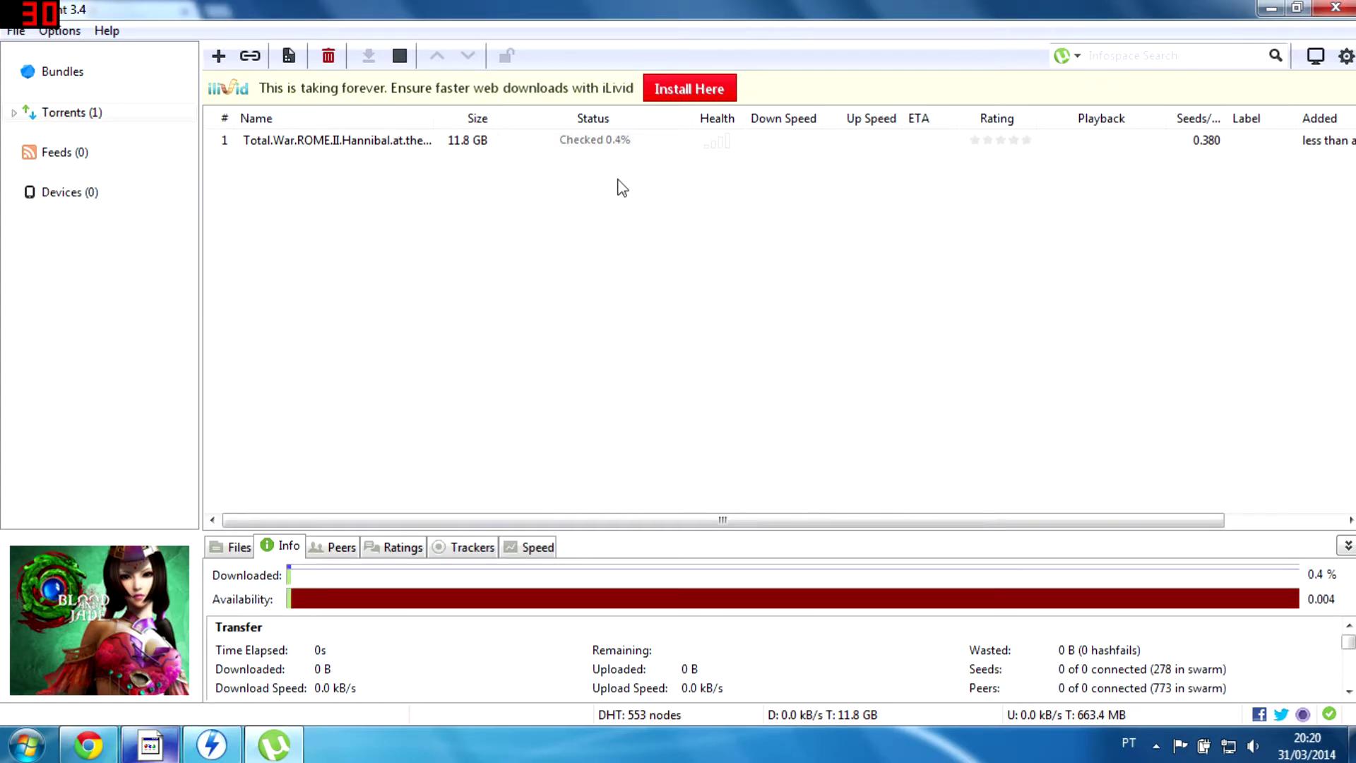
Remove the Total War ROME II torrent from the uTorrent list.
{"action": "right_click", "coordinate": [761, 145]}
{"action": "left_click", "coordinate": [819, 512]}
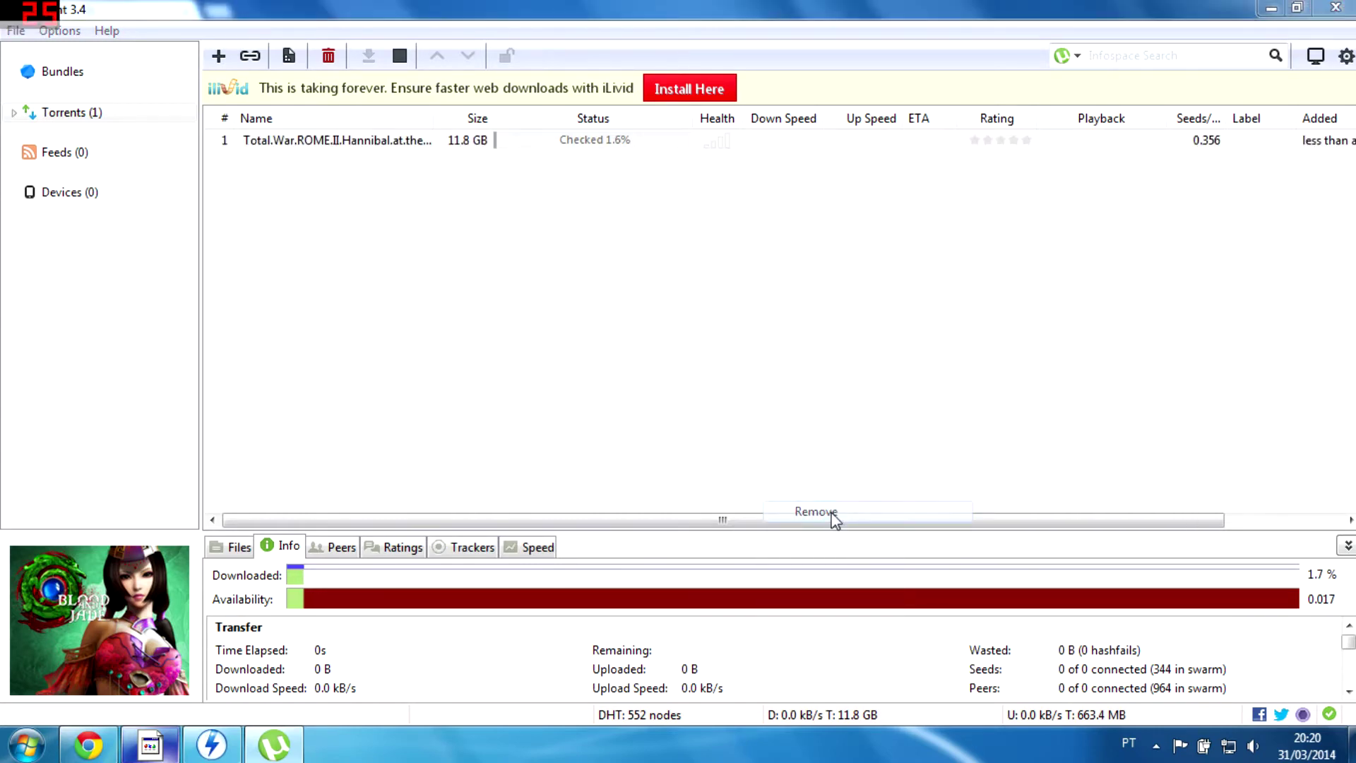
{"action": "left_click", "coordinate": [804, 454]}
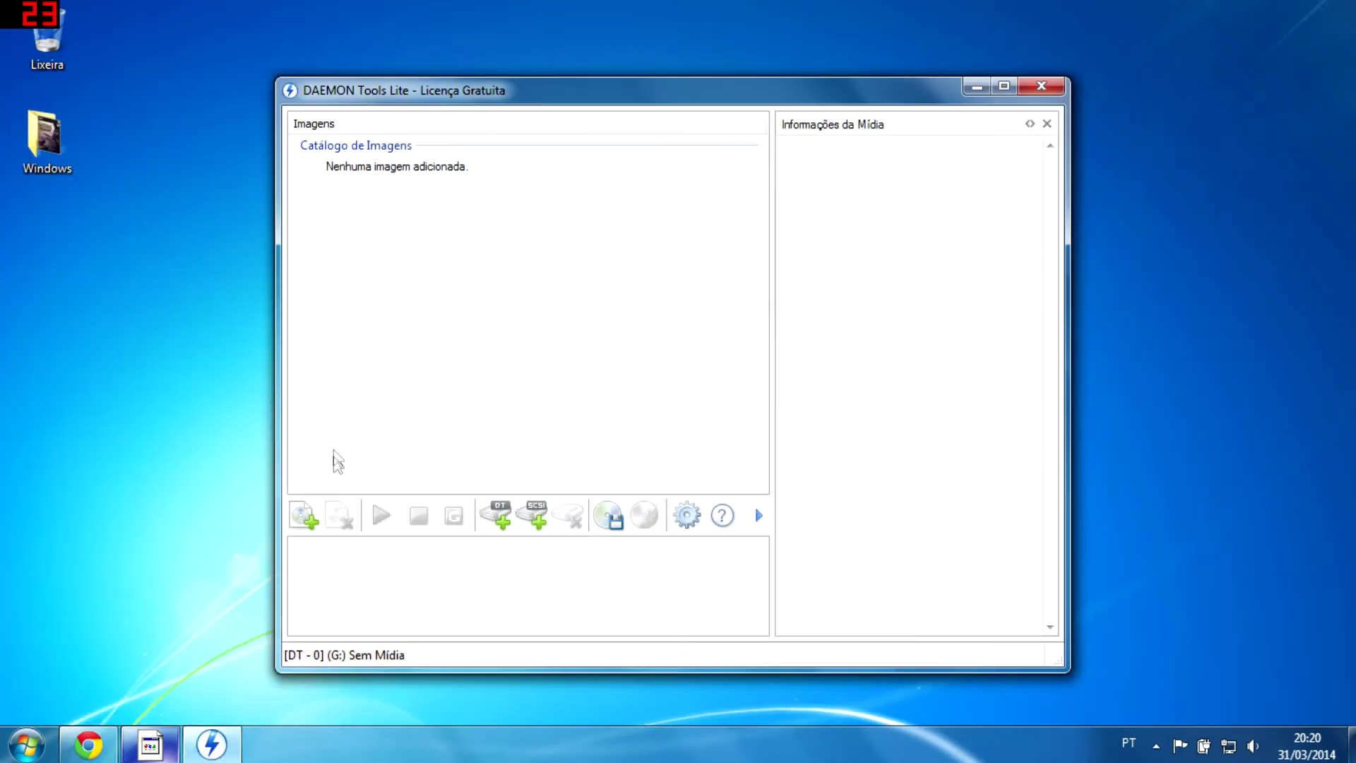
Add a DT virtual drive in DAEMON Tools Lite and mount rld-towaroiihatg.iso from the Total.War.ROME.II.Hannibal.at.the.Gates-RELOADED folder in Downloads.
{"action": "left_click", "coordinate": [494, 520]}
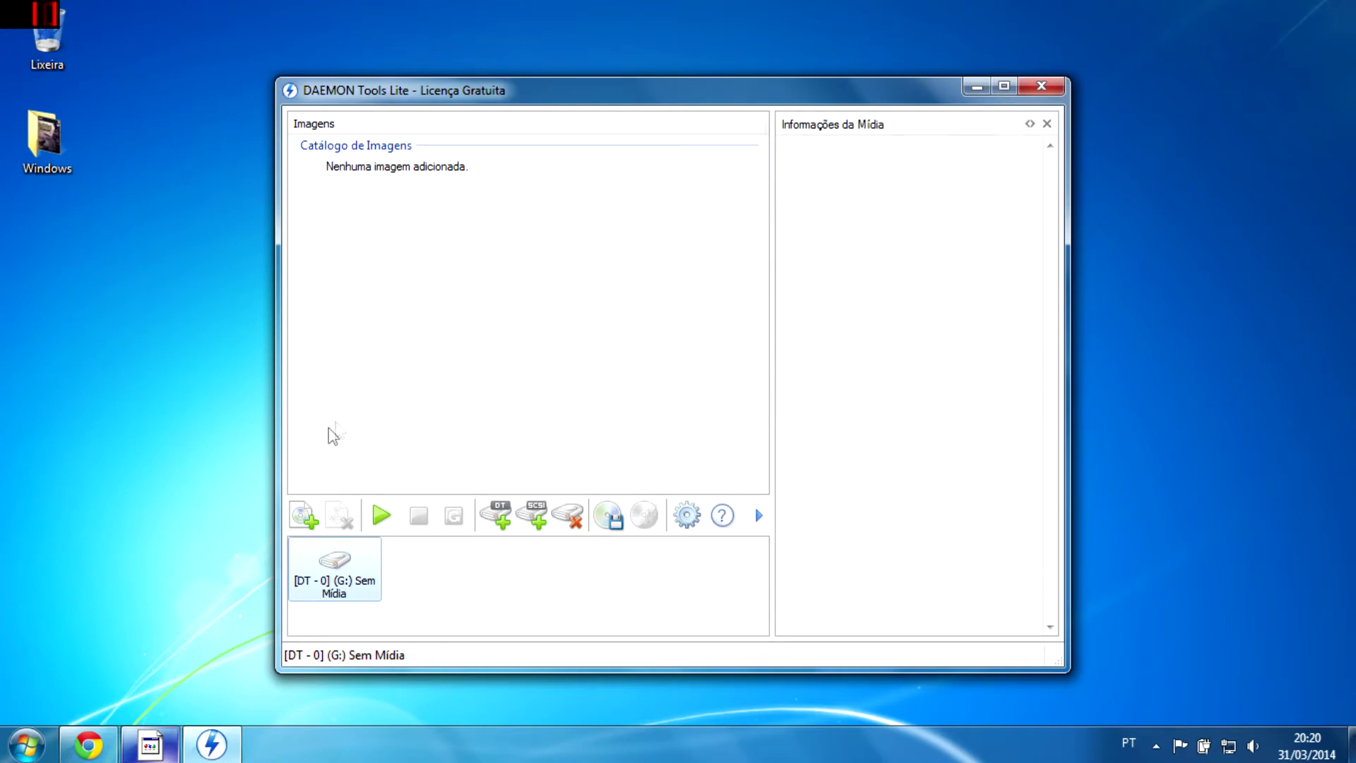
{"action": "double_click", "coordinate": [344, 580]}
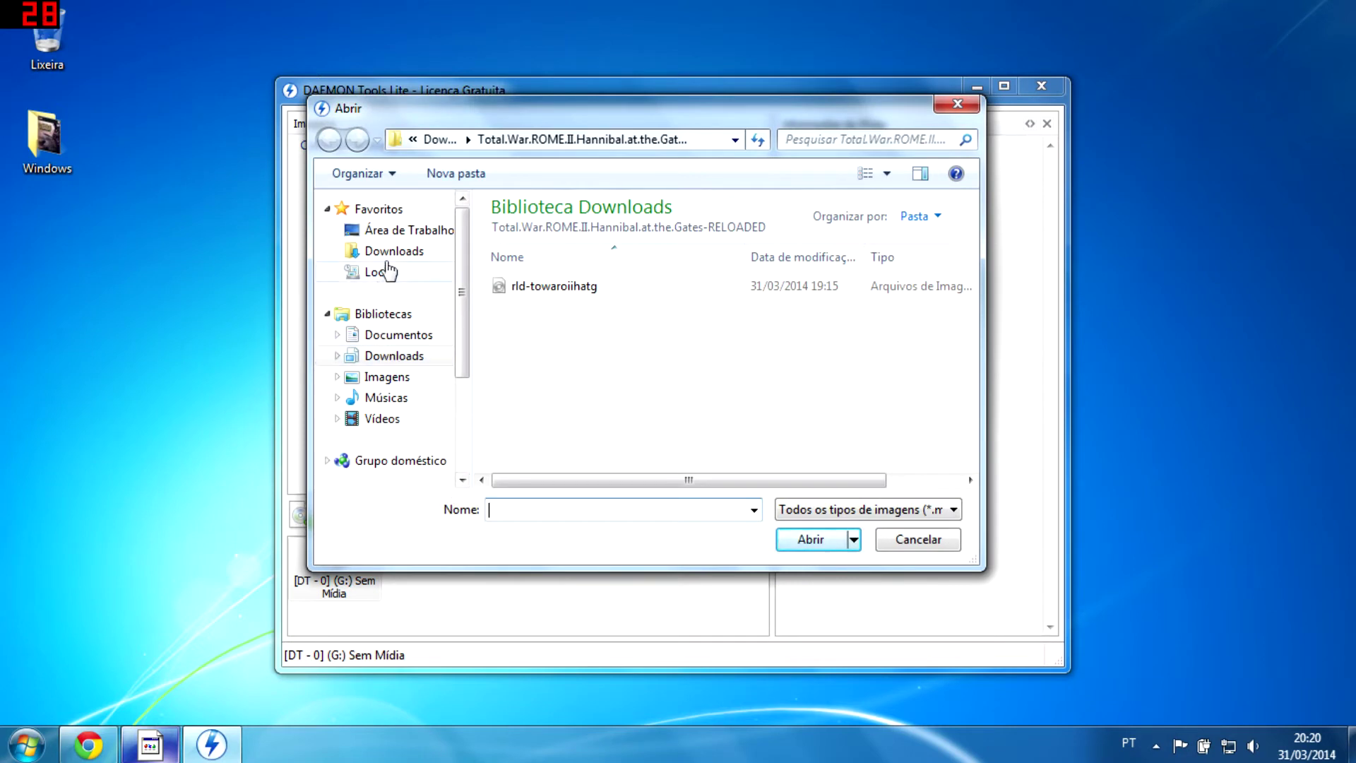
{"action": "left_click", "coordinate": [399, 251]}
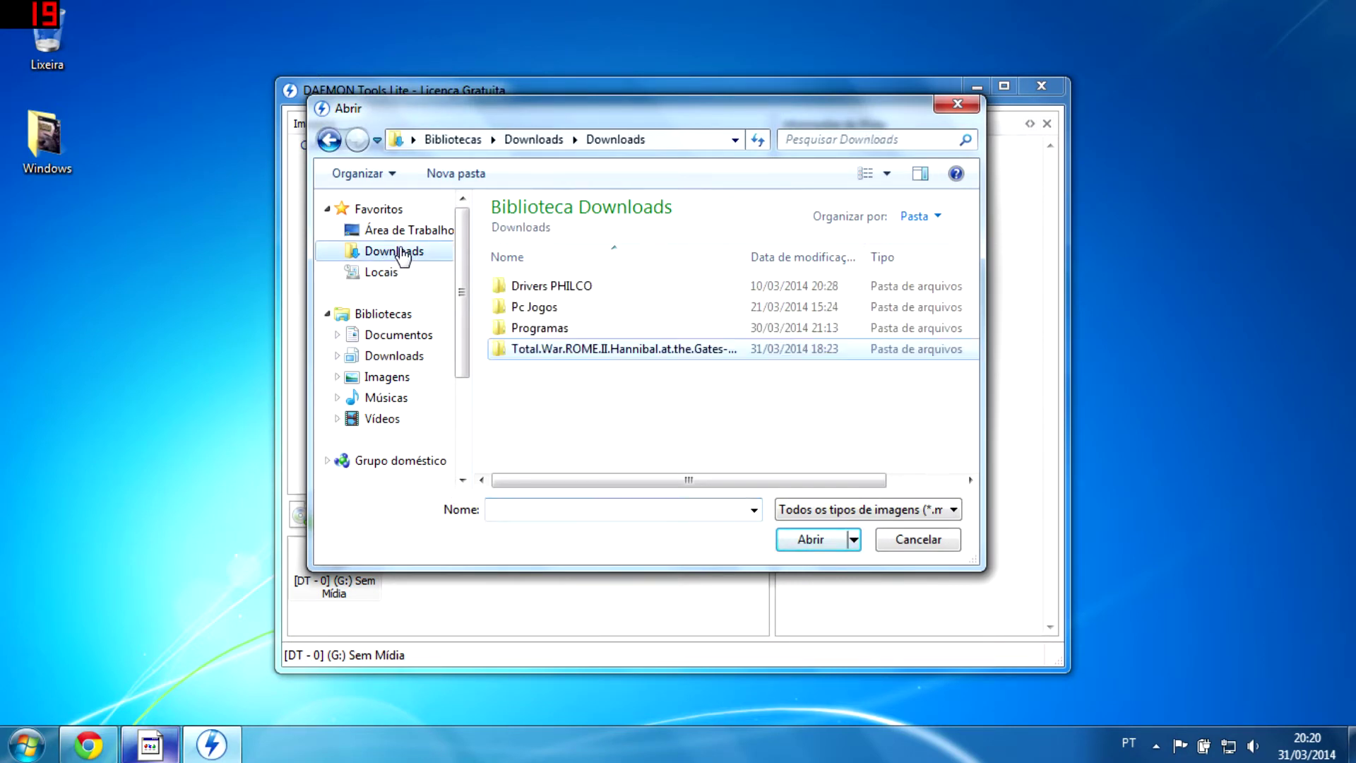
{"action": "double_click", "coordinate": [574, 351]}
{"action": "left_click", "coordinate": [617, 289]}
{"action": "left_click", "coordinate": [810, 540]}
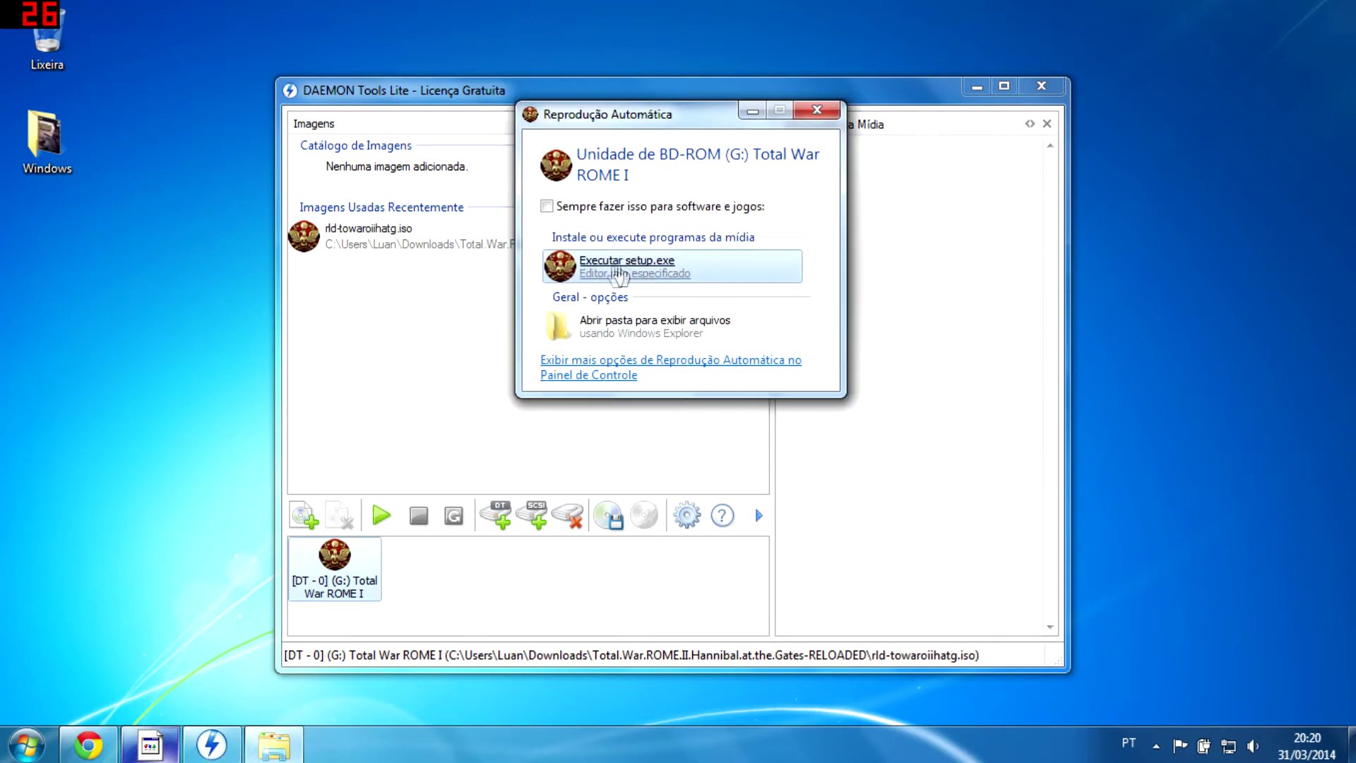
Run setup.exe from the mounted disc, proceed to the destination selection and stop the installer music.
{"action": "left_click", "coordinate": [629, 269]}
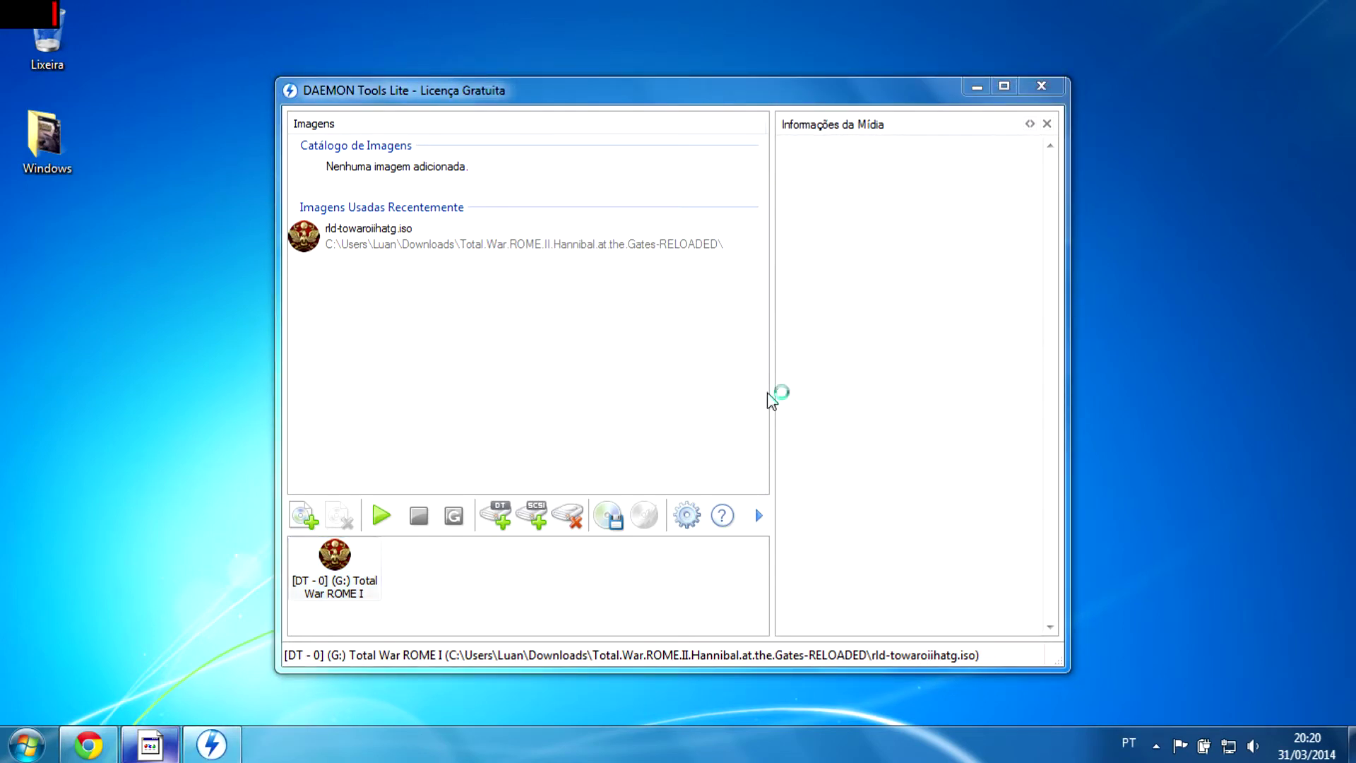
{"action": "left_click", "coordinate": [804, 439]}
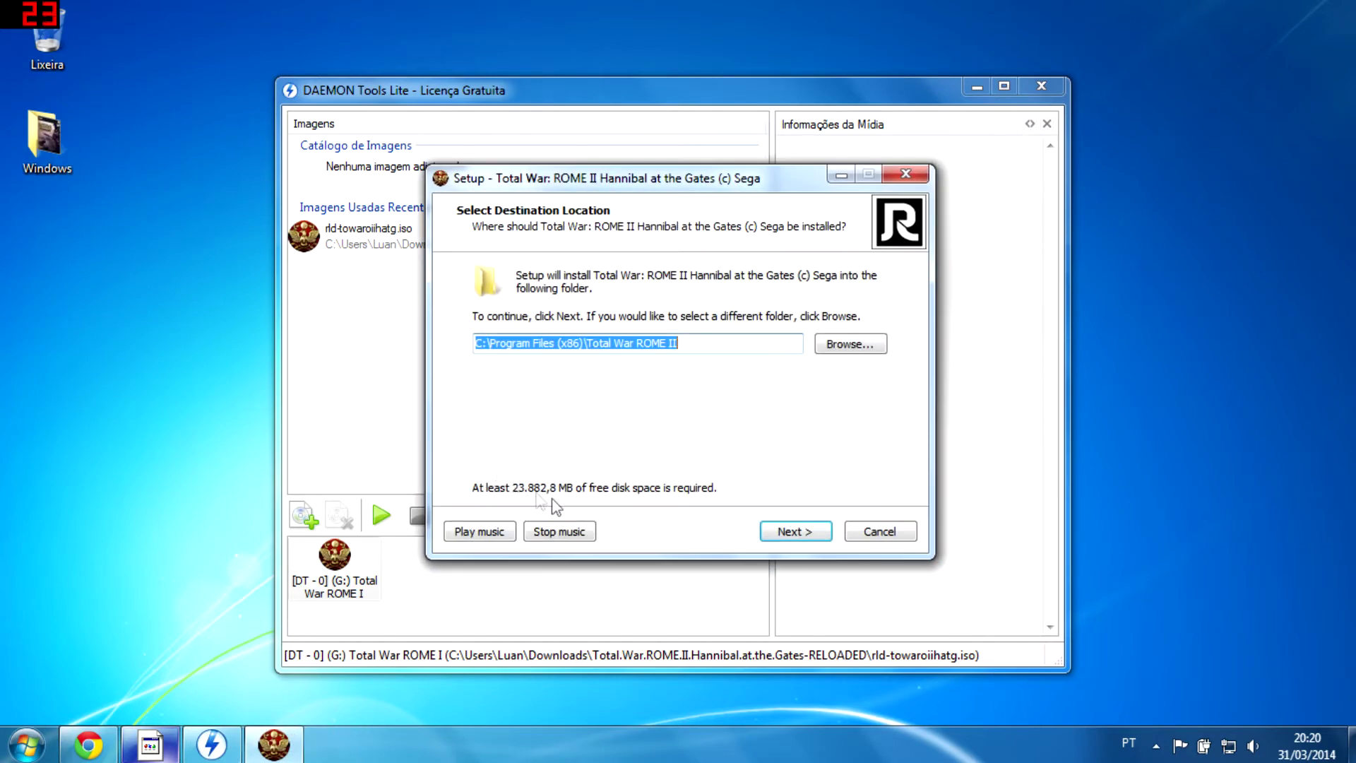
{"action": "left_click", "coordinate": [558, 533]}
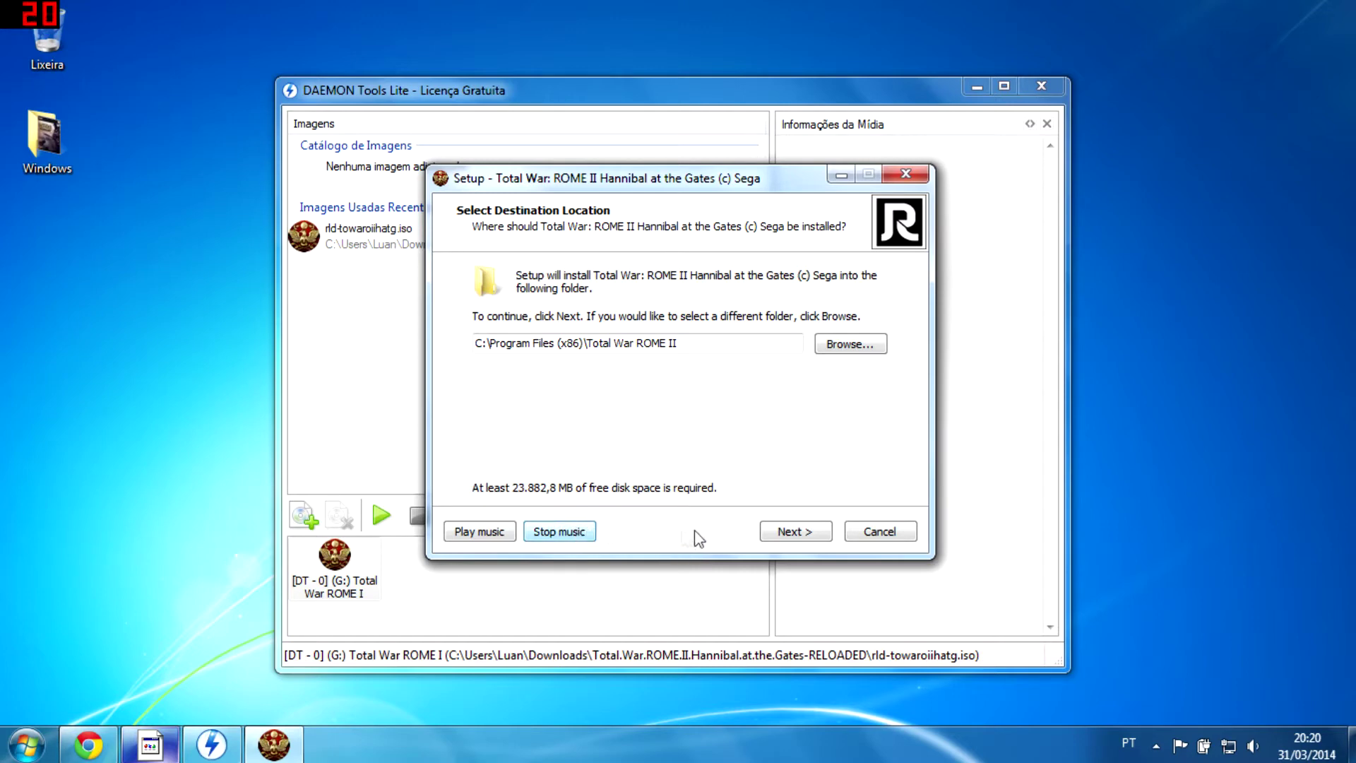
Install the game into the existing folder C:\Program Files (x86)\Total War ROME II with desktop and start menu icons.
{"action": "left_click", "coordinate": [801, 541]}
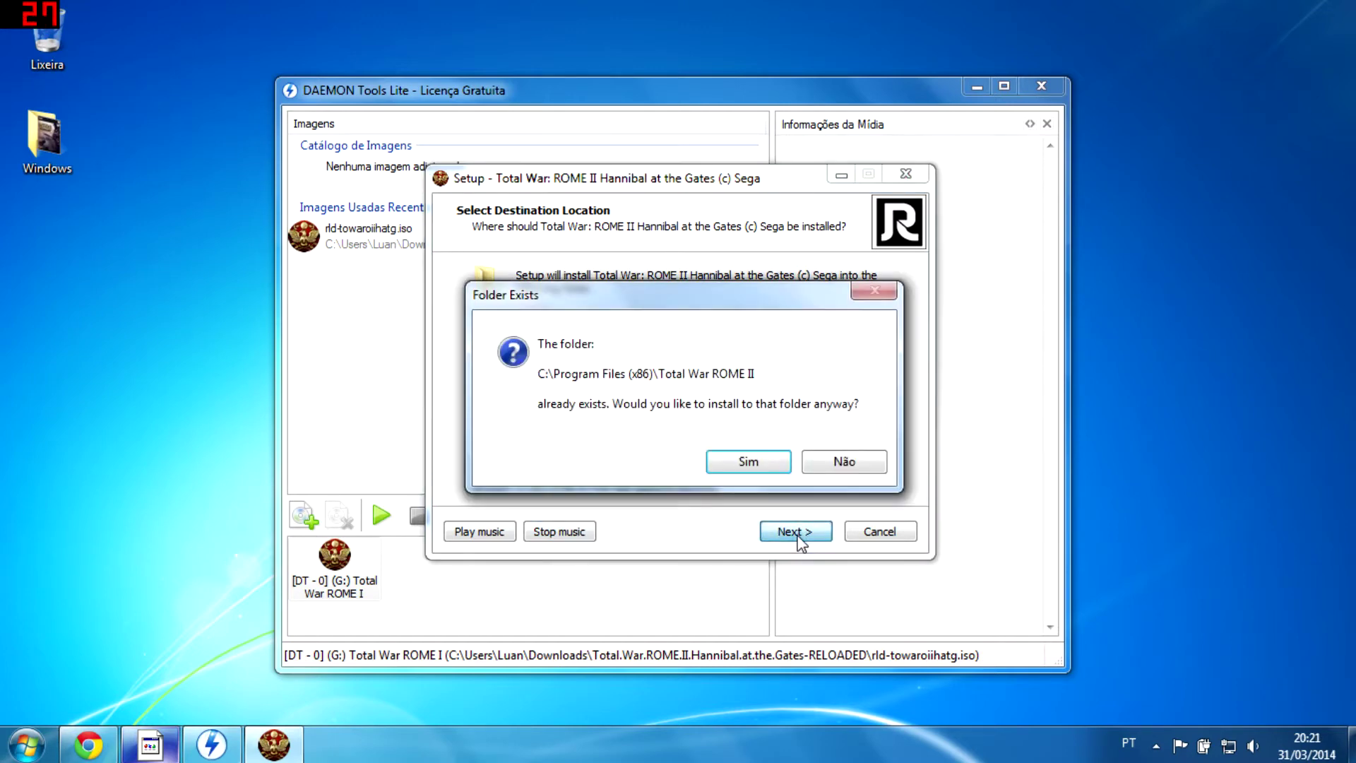
{"action": "left_click", "coordinate": [749, 466]}
{"action": "left_click", "coordinate": [803, 542]}
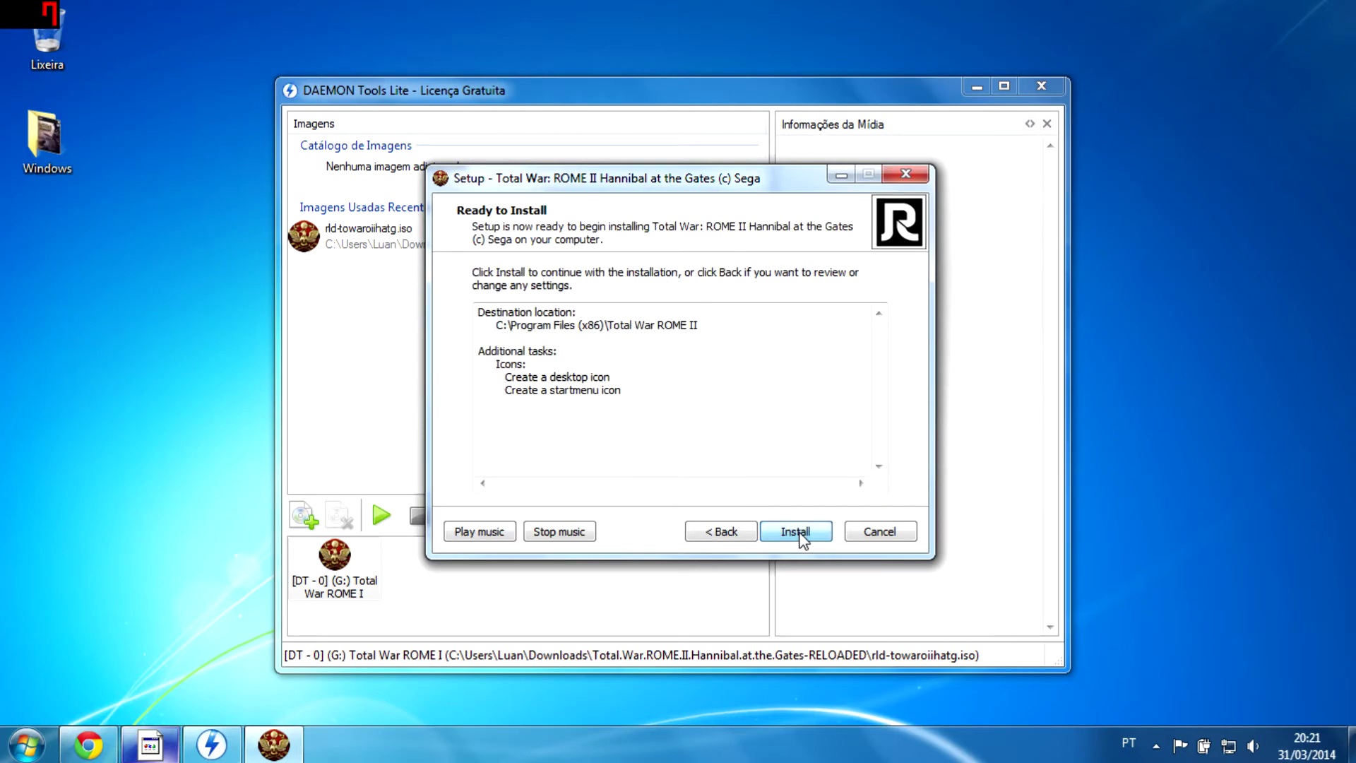
{"action": "left_click", "coordinate": [803, 542]}
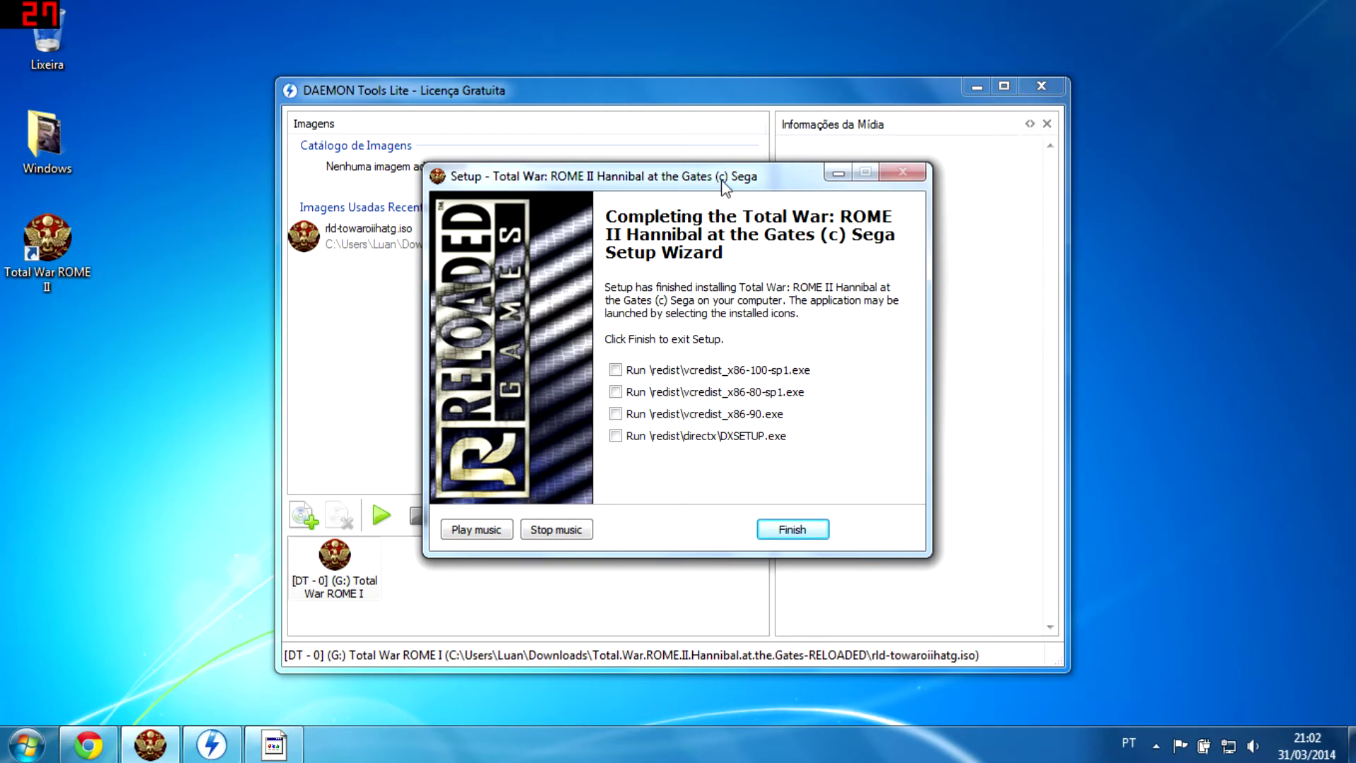
Close DAEMON Tools Lite and finish the setup wizard without running any redistributables.
{"action": "left_click", "coordinate": [1055, 89]}
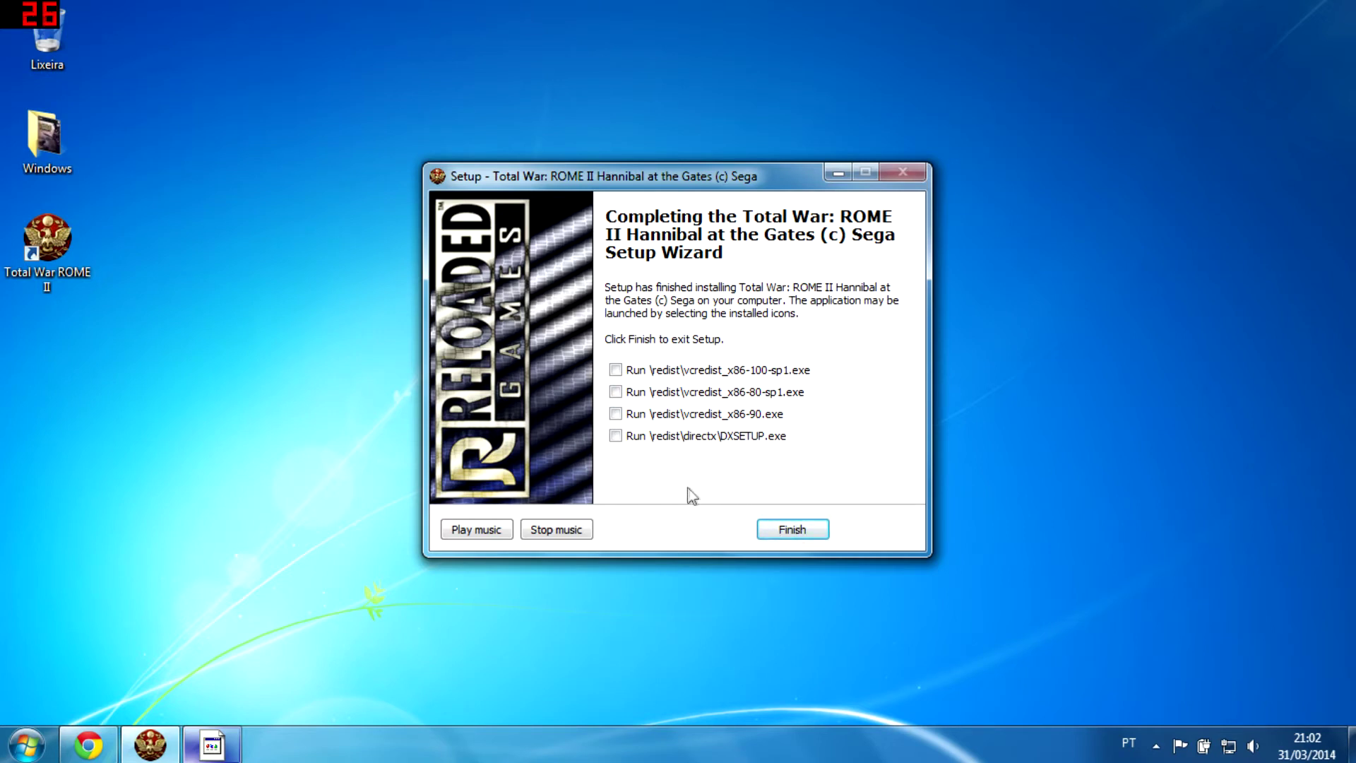
{"action": "left_click", "coordinate": [792, 530]}
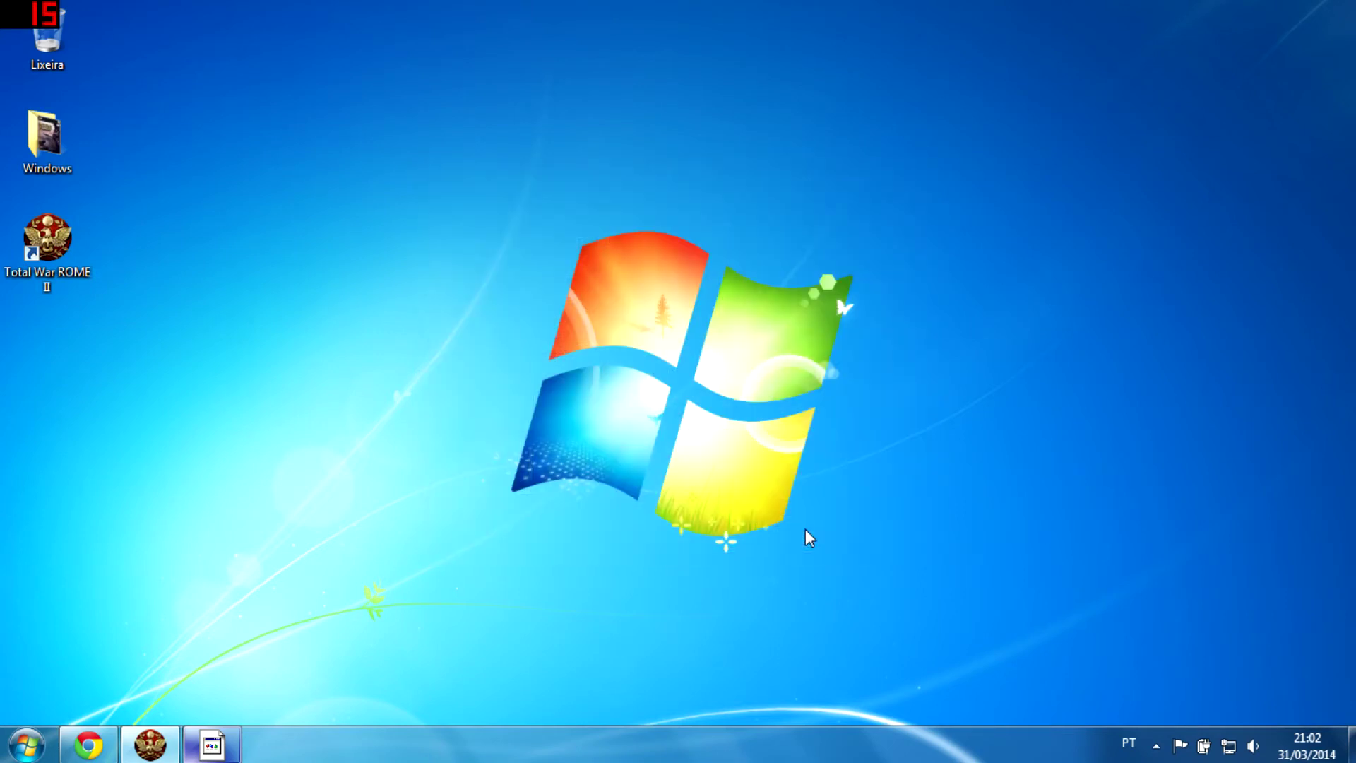
{"action": "right_click", "coordinate": [298, 205]}
{"action": "left_click", "coordinate": [336, 254]}
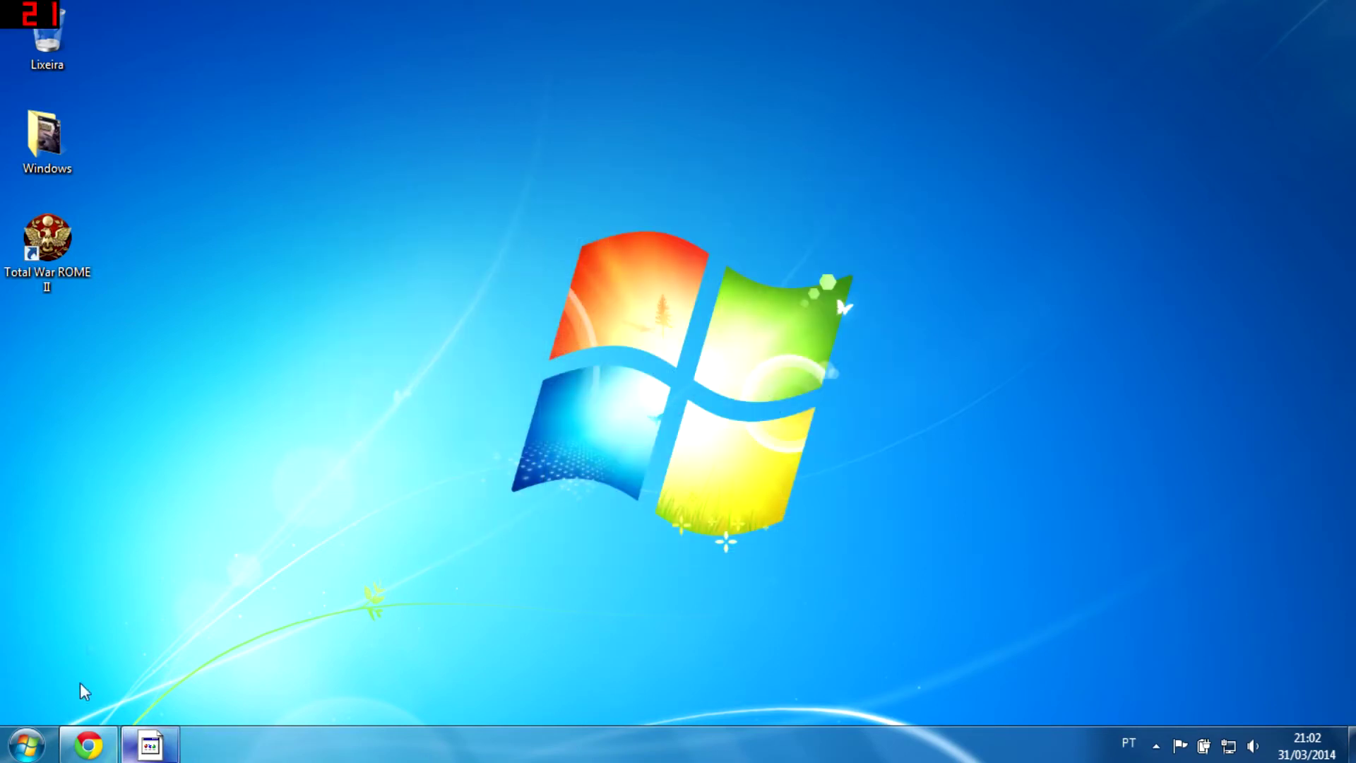
Open the mounted Total War ROME II disc in drive G: without running its installer, and go into its Crack folder.
{"action": "left_click", "coordinate": [27, 745]}
{"action": "left_click", "coordinate": [332, 489]}
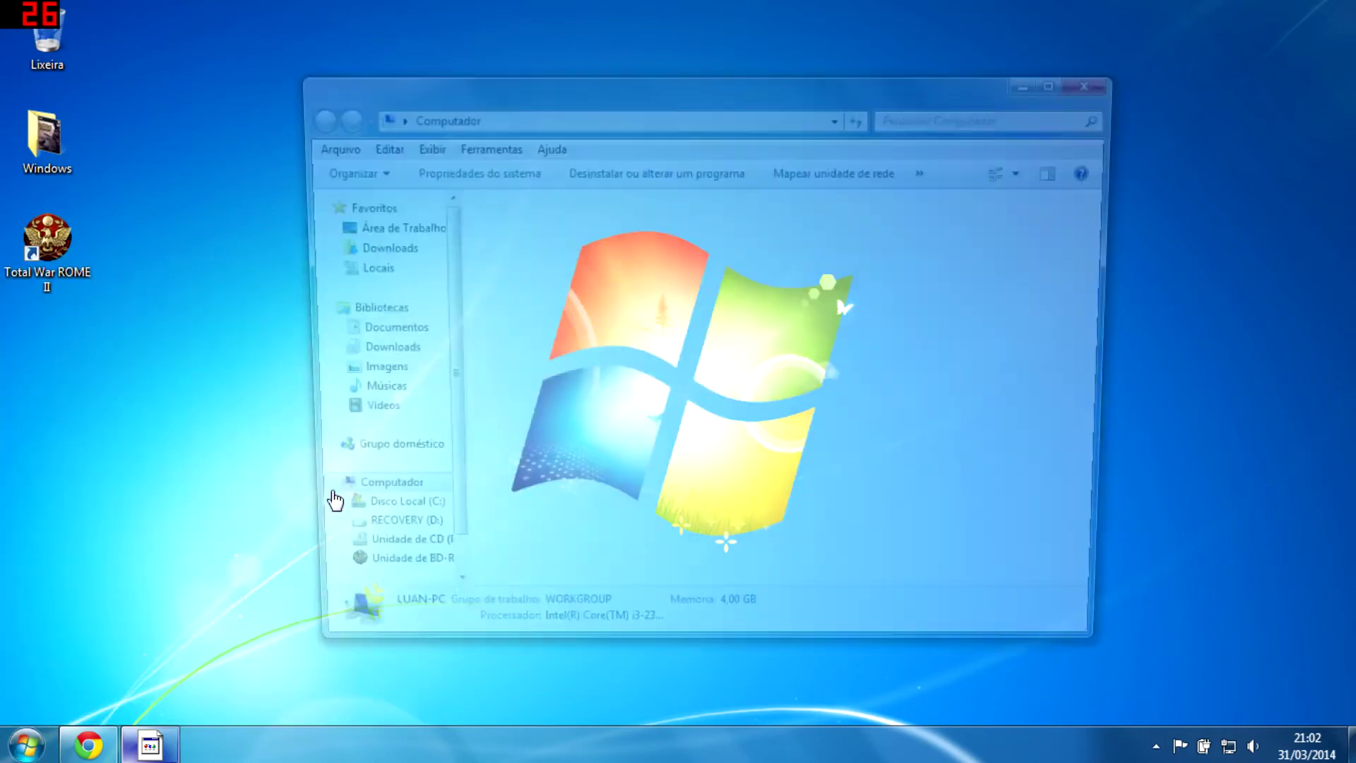
{"action": "left_click", "coordinate": [545, 385]}
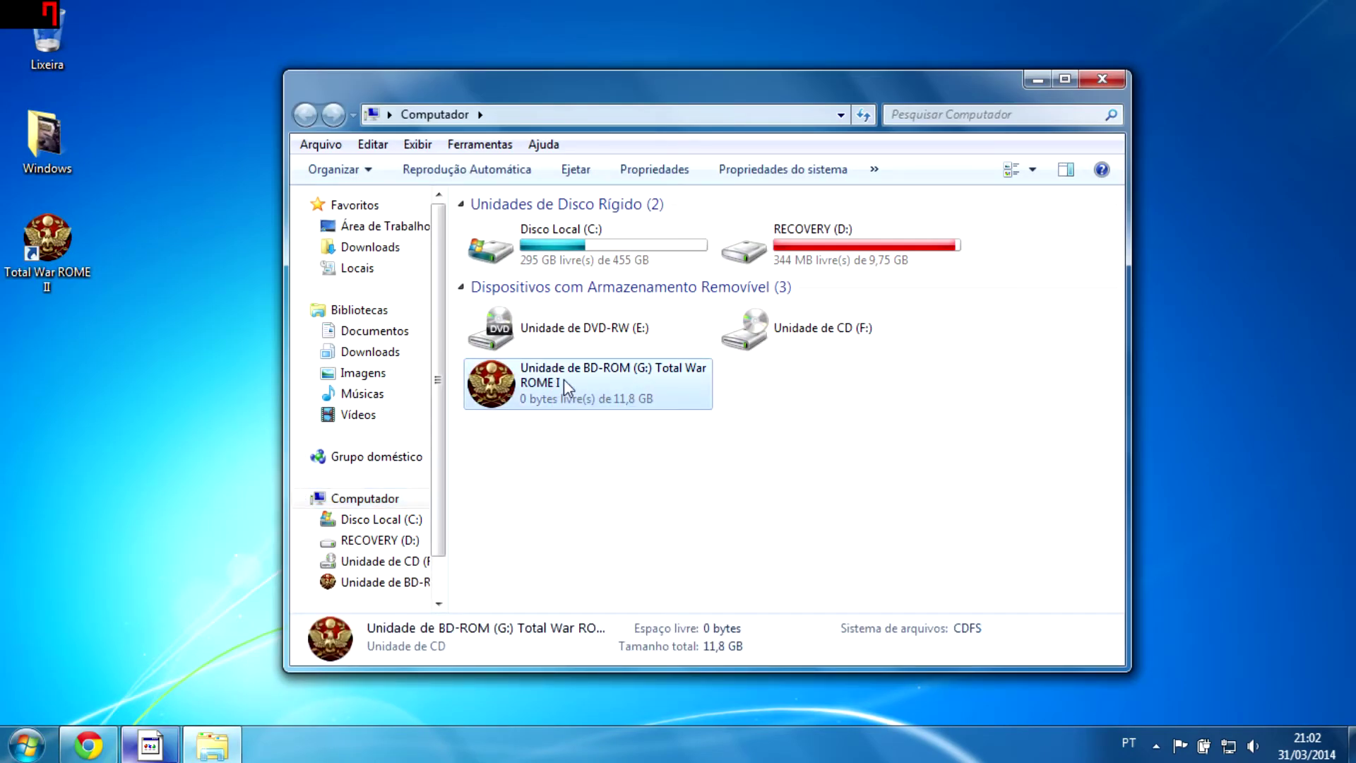
{"action": "right_click", "coordinate": [566, 387]}
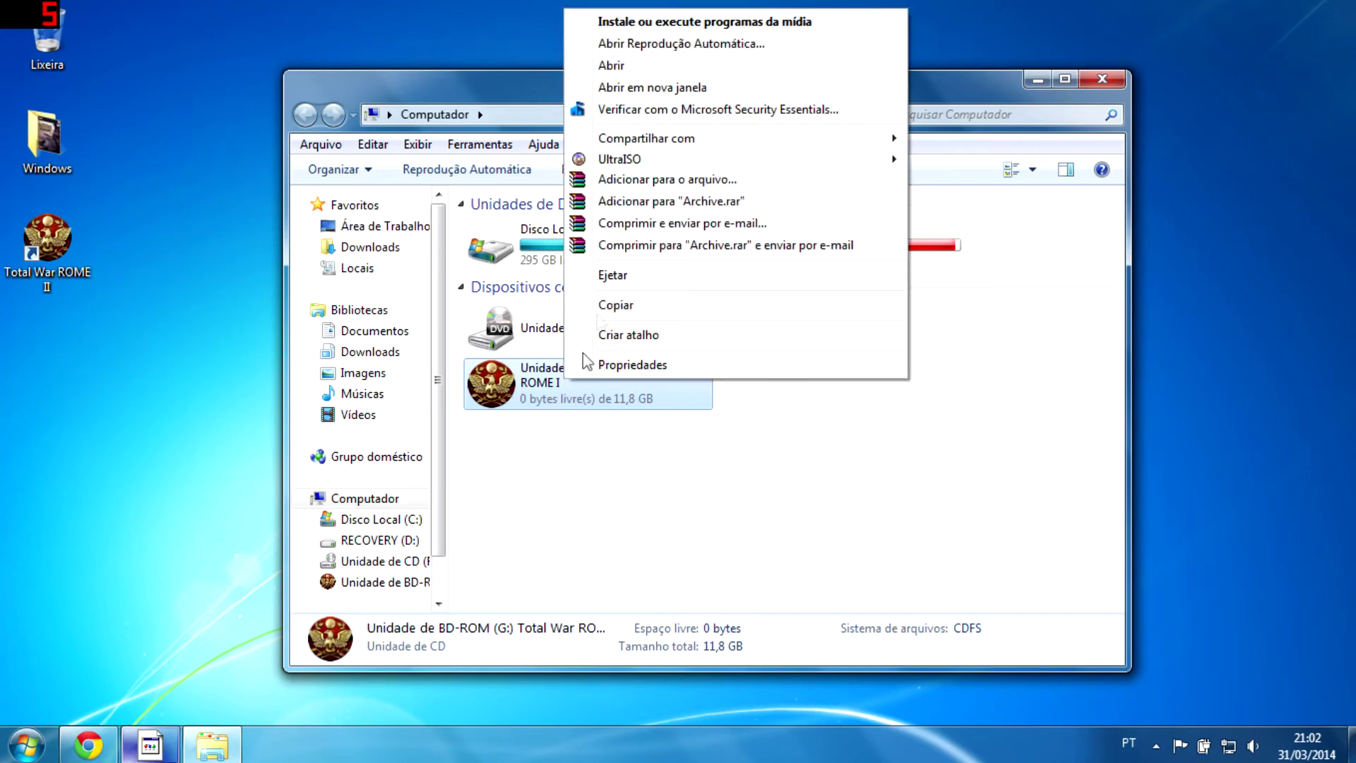
{"action": "left_click", "coordinate": [650, 70]}
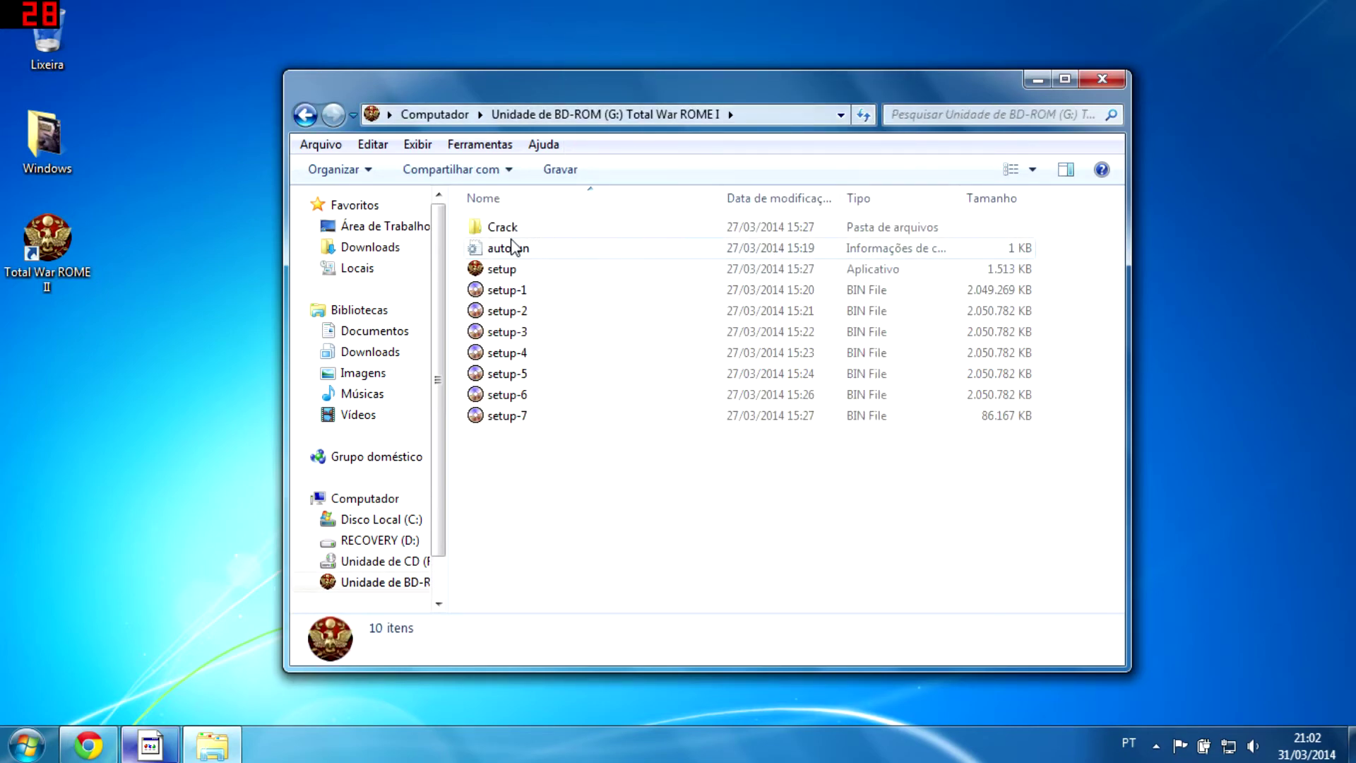
{"action": "double_click", "coordinate": [574, 229]}
Copy all four files in the Crack folder, including Rome2.dll and steam_api.dll, and close the window.
{"action": "left_click_drag", "start_coordinate": [515, 356], "coordinate": [584, 222]}
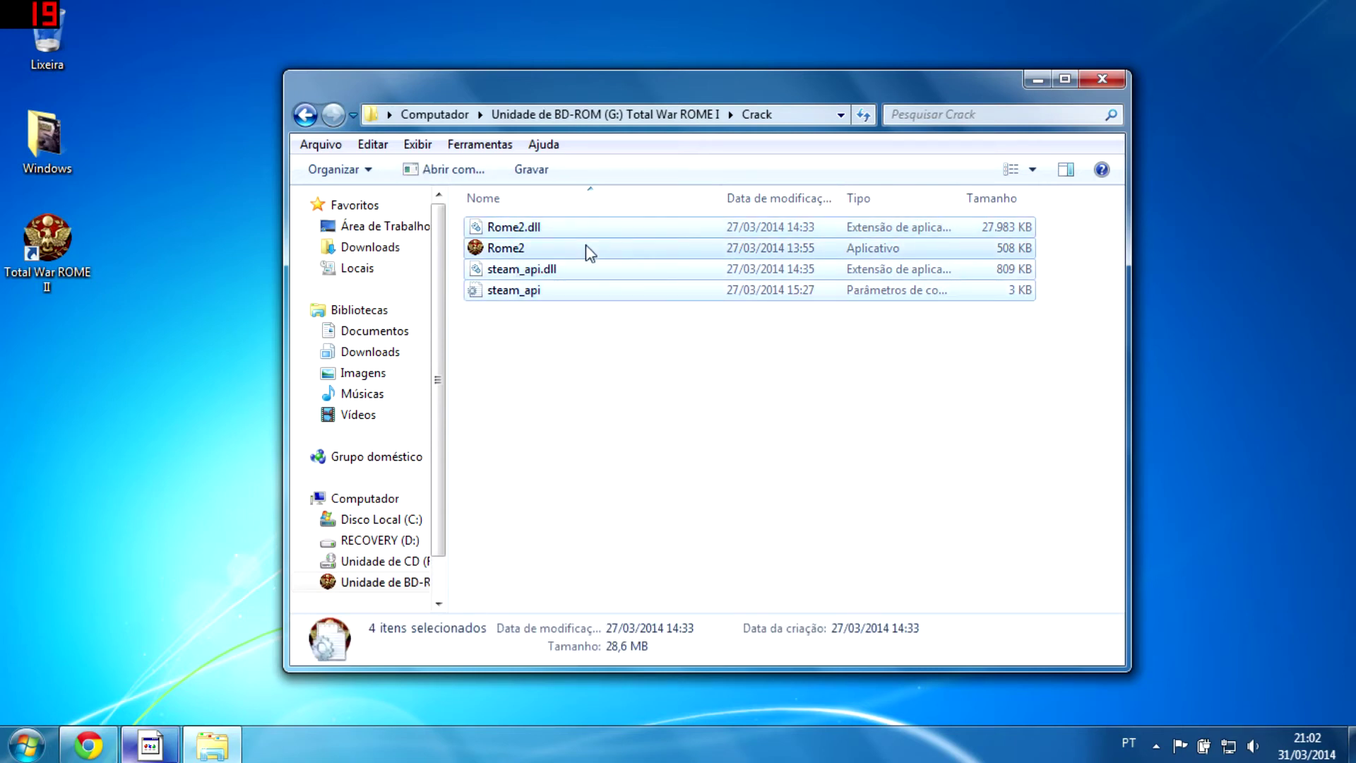
{"action": "right_click", "coordinate": [590, 253]}
{"action": "left_click", "coordinate": [657, 415]}
{"action": "left_click", "coordinate": [1102, 78]}
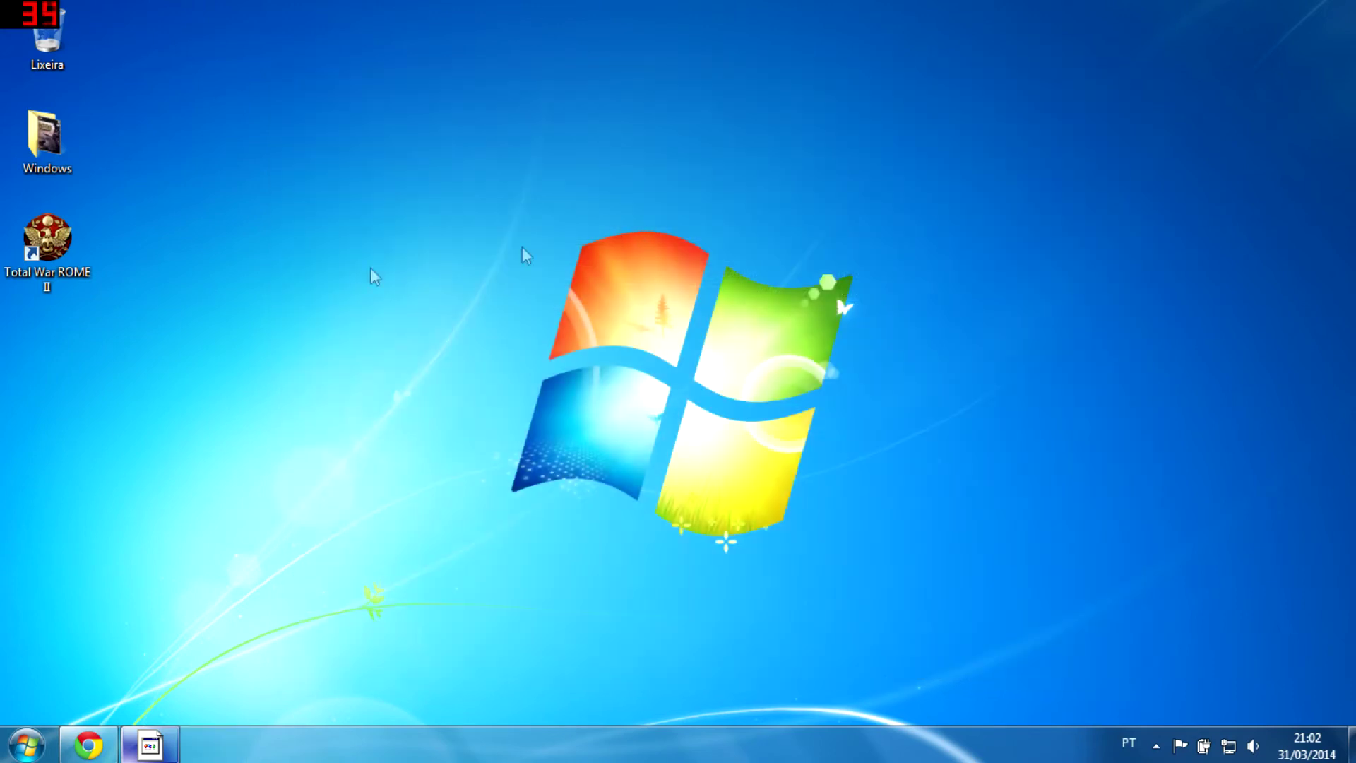
Open the file location of the Total War ROME II desktop shortcut.
{"action": "left_click", "coordinate": [56, 255]}
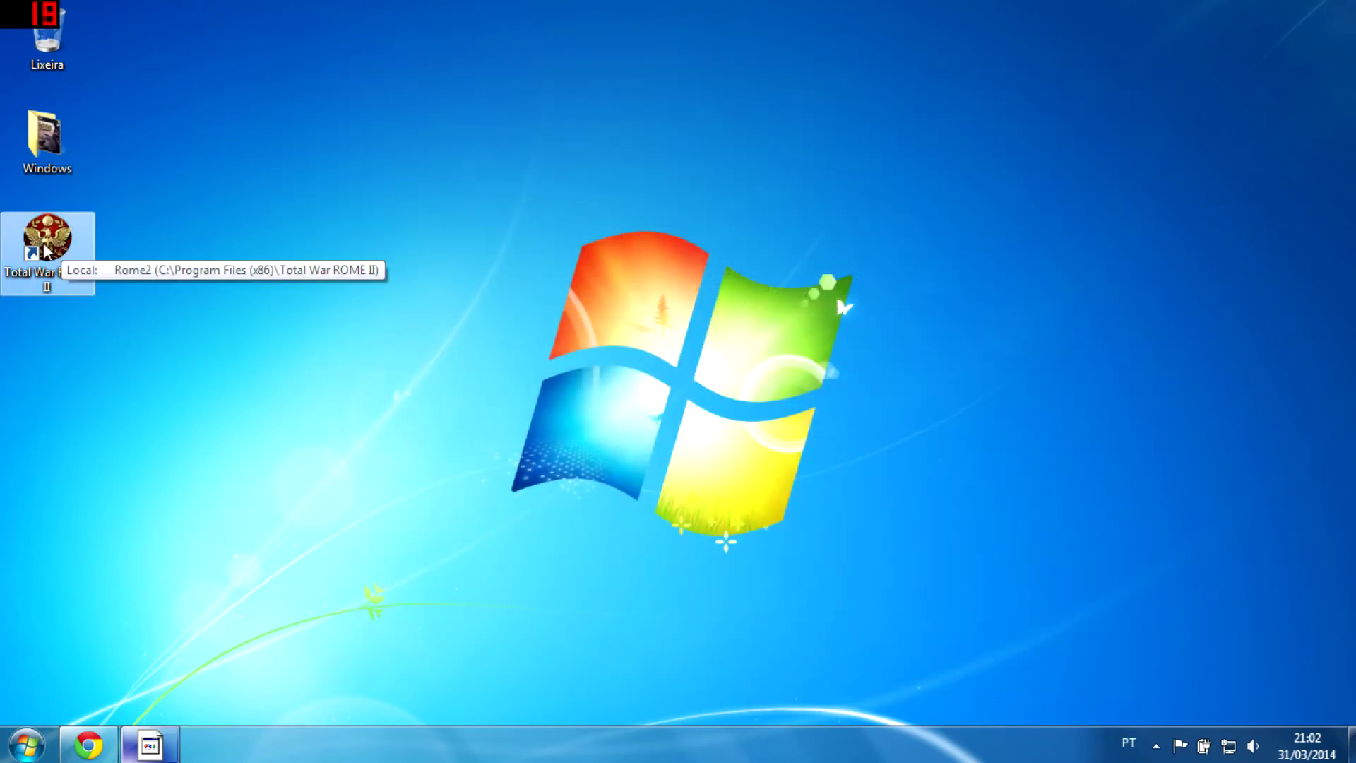
{"action": "right_click", "coordinate": [47, 244]}
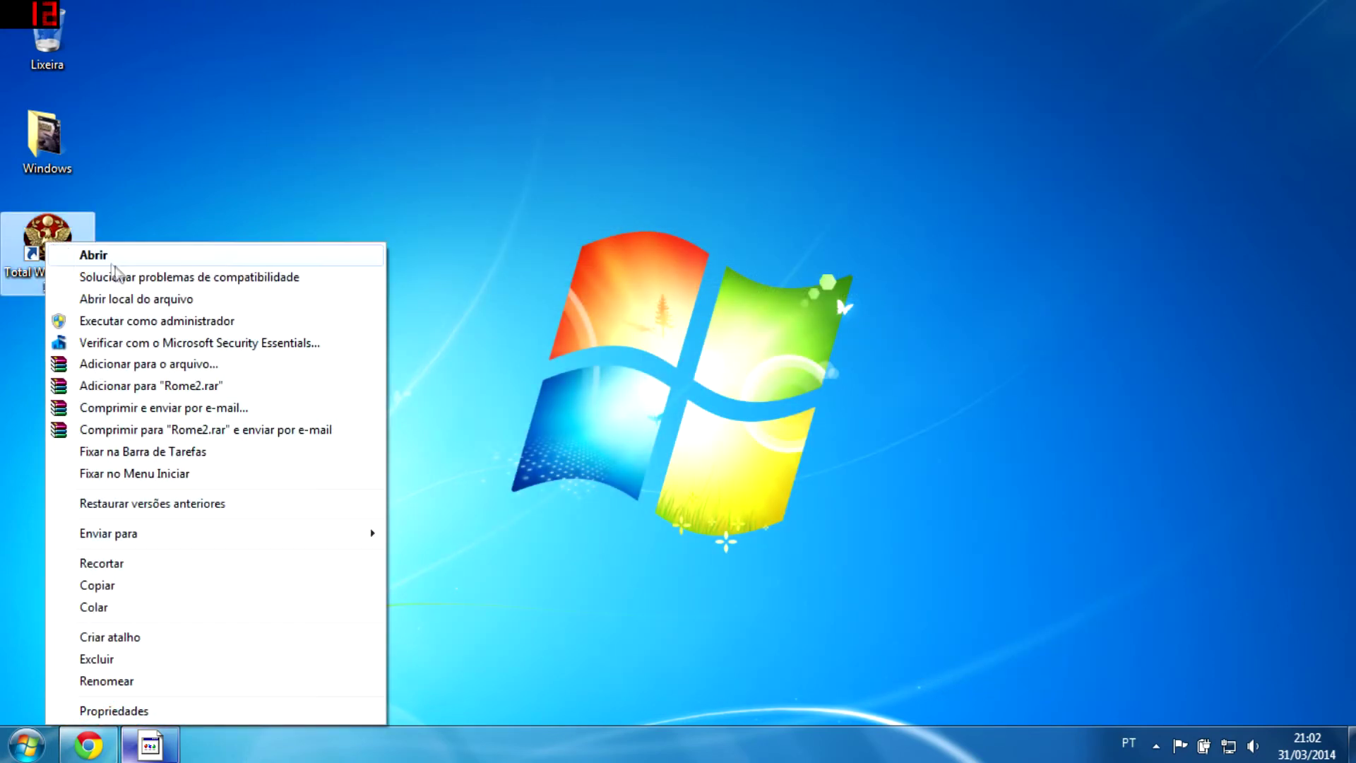
{"action": "left_click", "coordinate": [138, 304]}
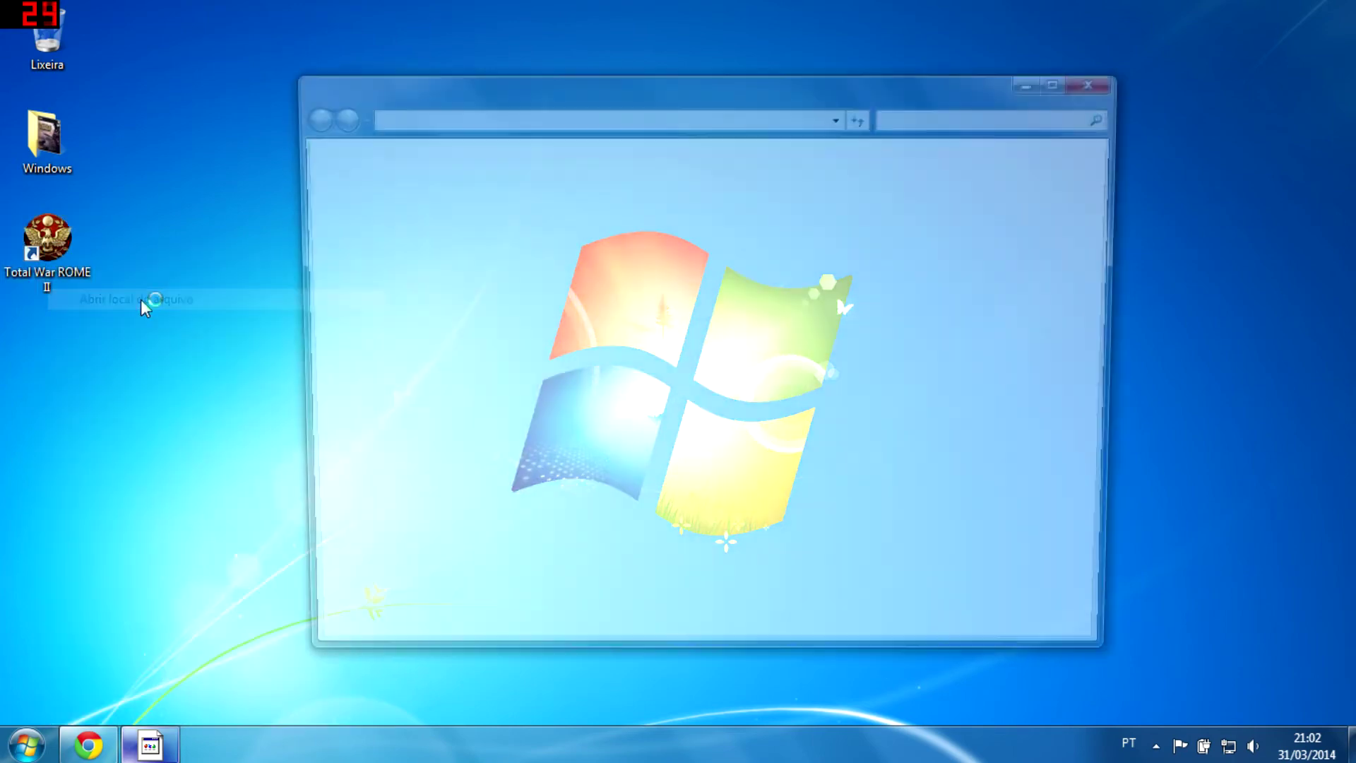
Paste the copied files into the Total War ROME II folder, replacing the existing ones for all conflicts, and close the folder.
{"action": "right_click", "coordinate": [460, 311]}
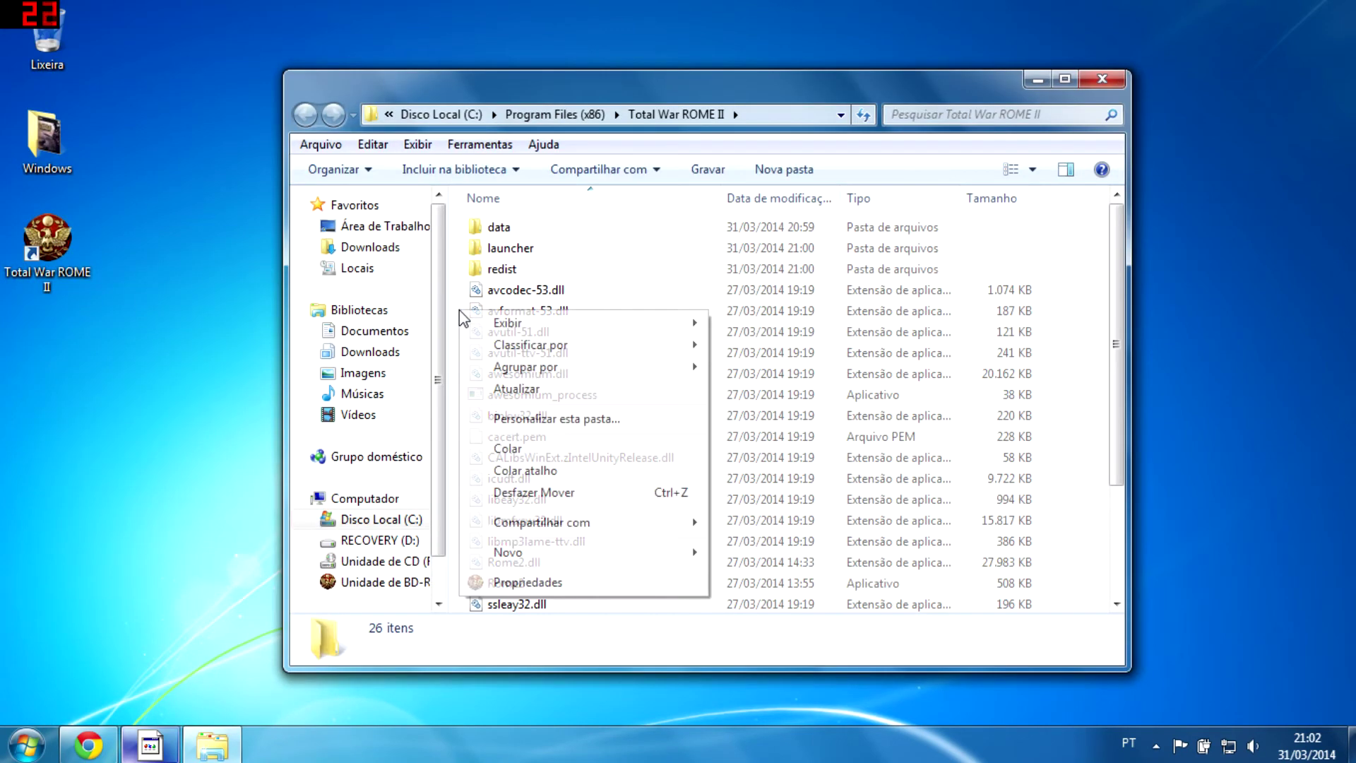
{"action": "left_click", "coordinate": [544, 449]}
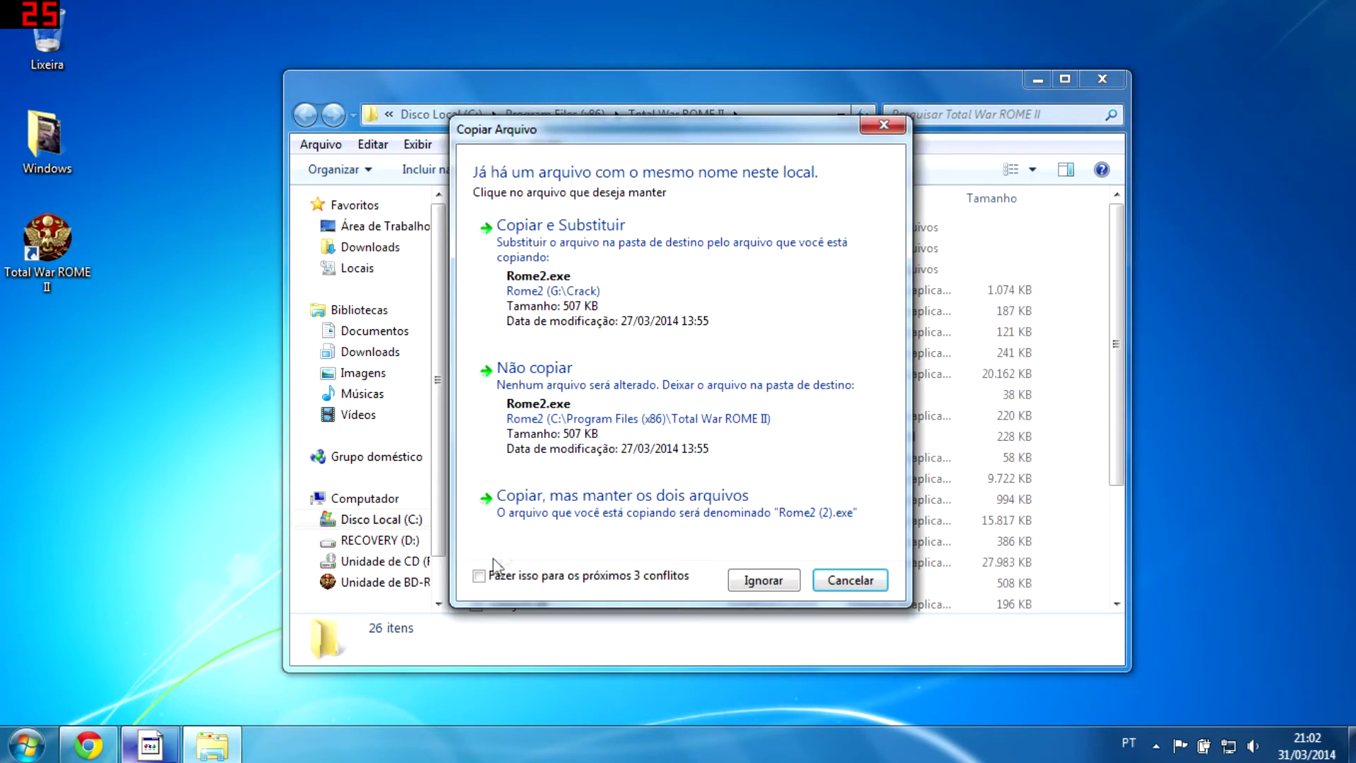
{"action": "left_click", "coordinate": [479, 576]}
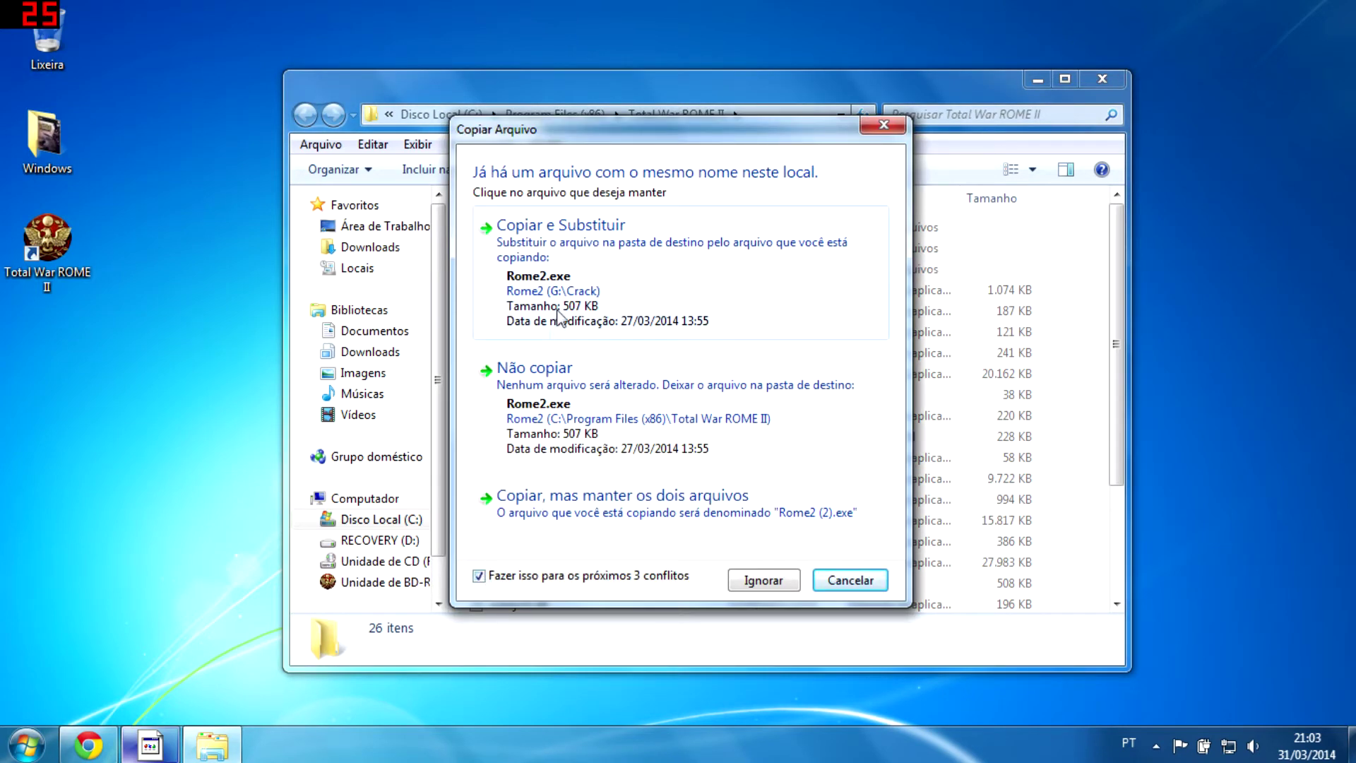
{"action": "left_click", "coordinate": [585, 266]}
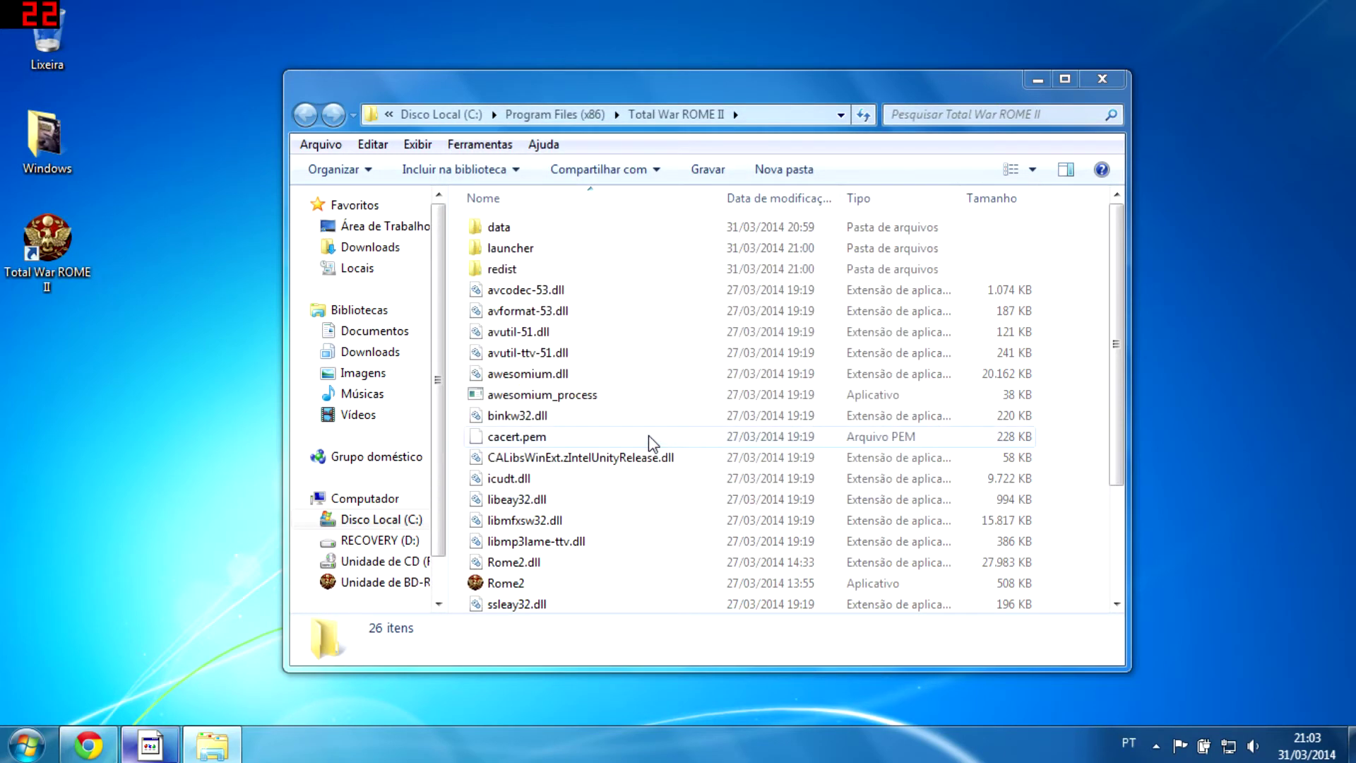
{"action": "key", "text": "ctrl+v"}
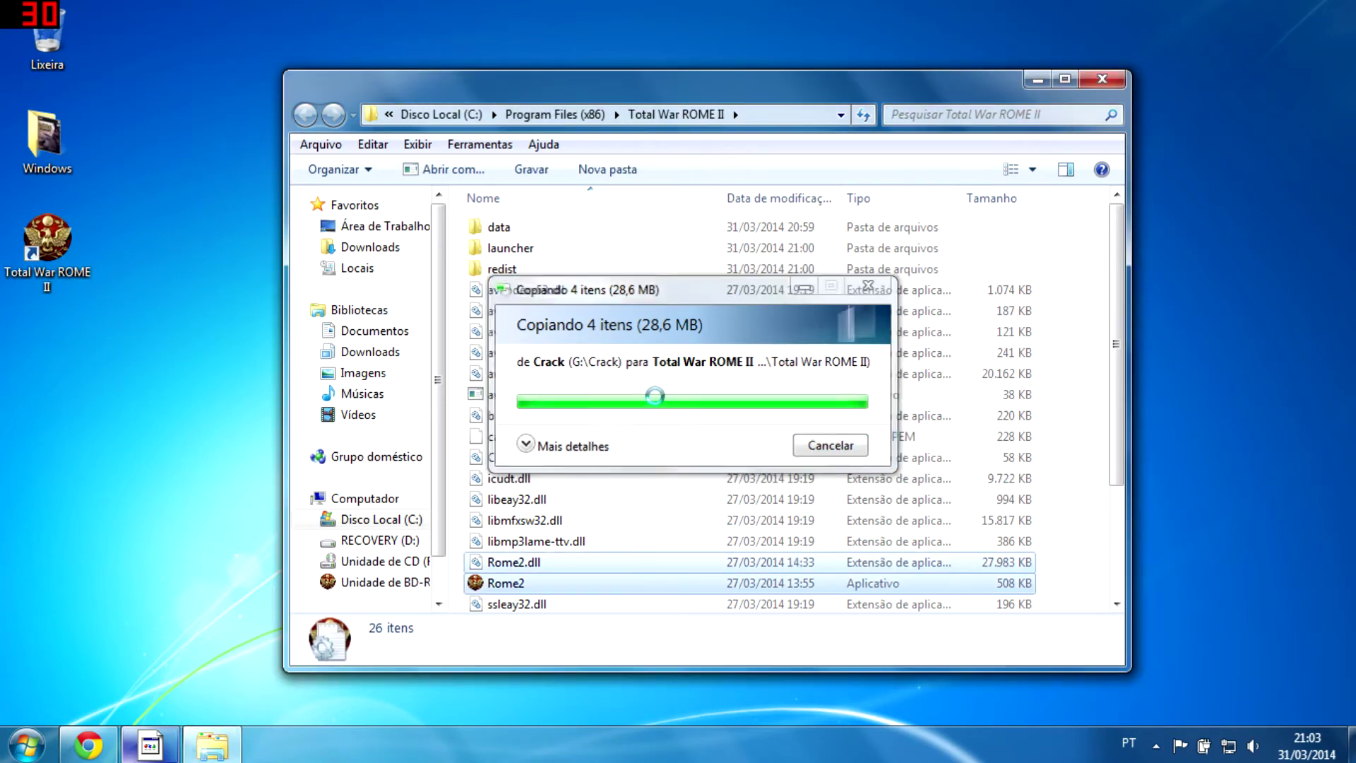
{"action": "left_click", "coordinate": [1082, 336]}
{"action": "left_click", "coordinate": [1088, 82]}
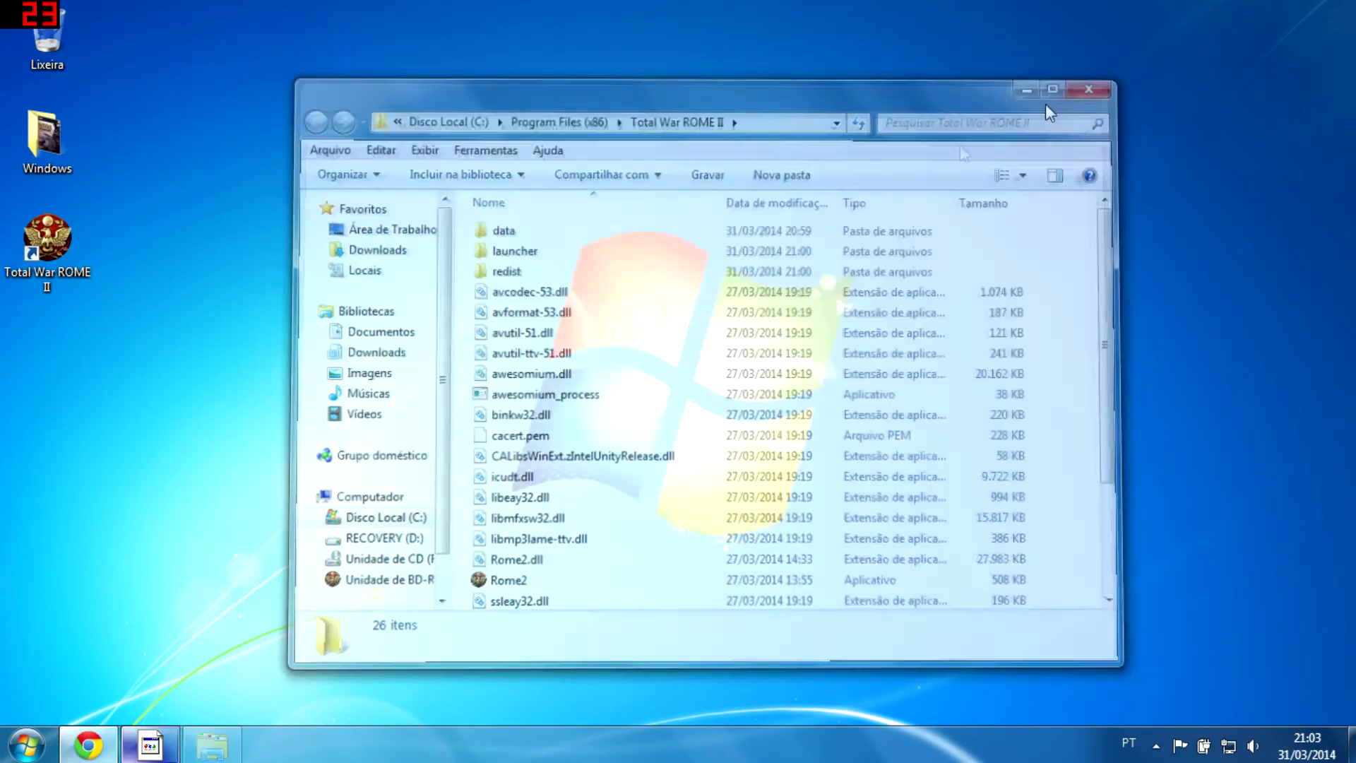
{"action": "right_click", "coordinate": [454, 281]}
{"action": "left_click", "coordinate": [474, 336]}
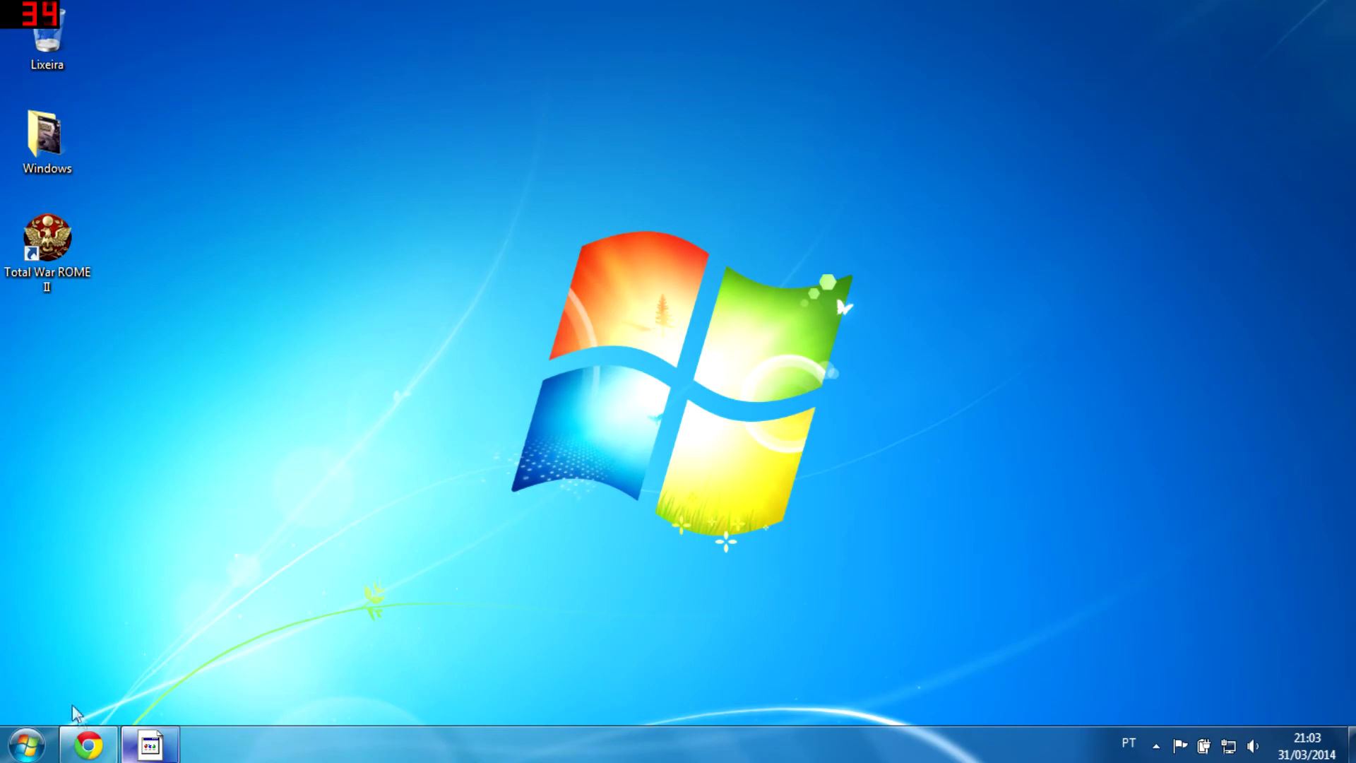
Switch to Chrome, look through the game posts on the Tudo Downloads blog, and close the browser.
{"action": "left_click", "coordinate": [88, 745]}
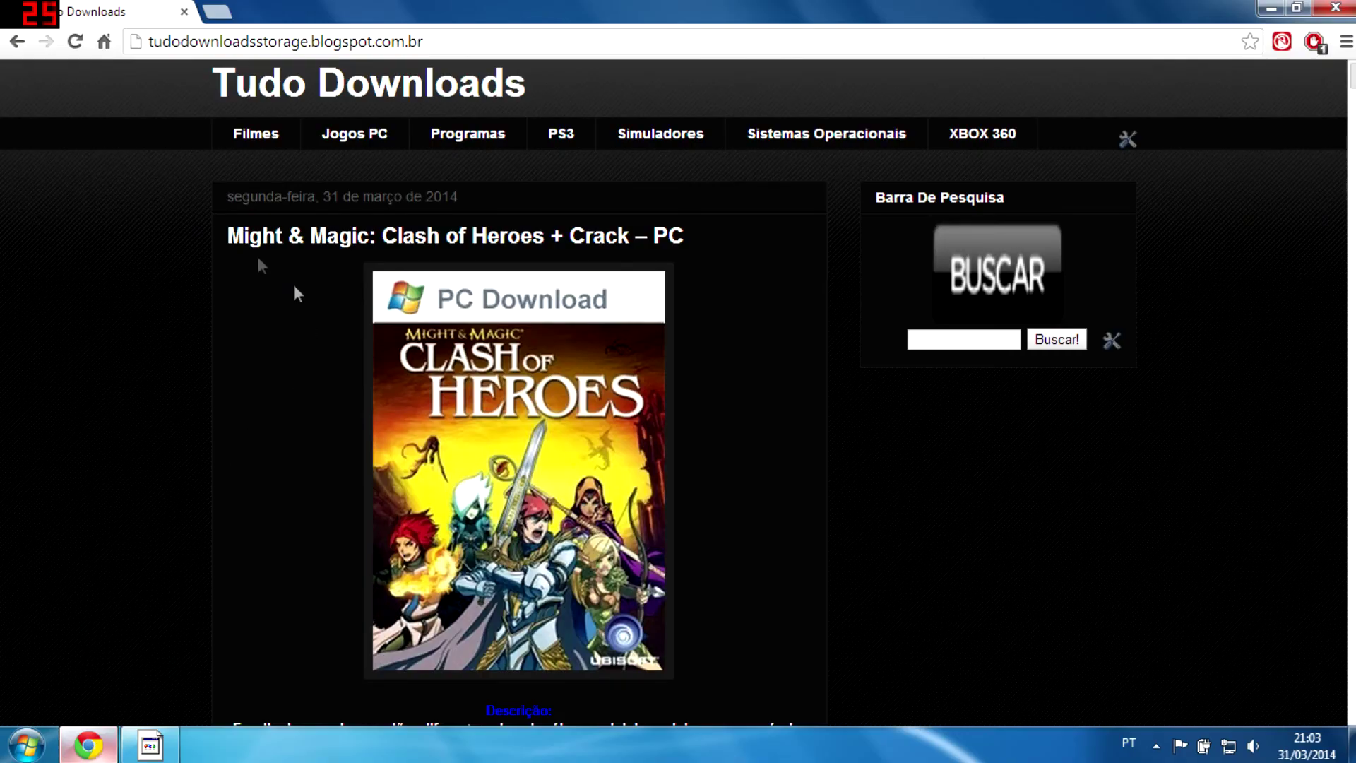
{"action": "scroll", "coordinate": [309, 330], "scroll_direction": "down", "scroll_amount": 20}
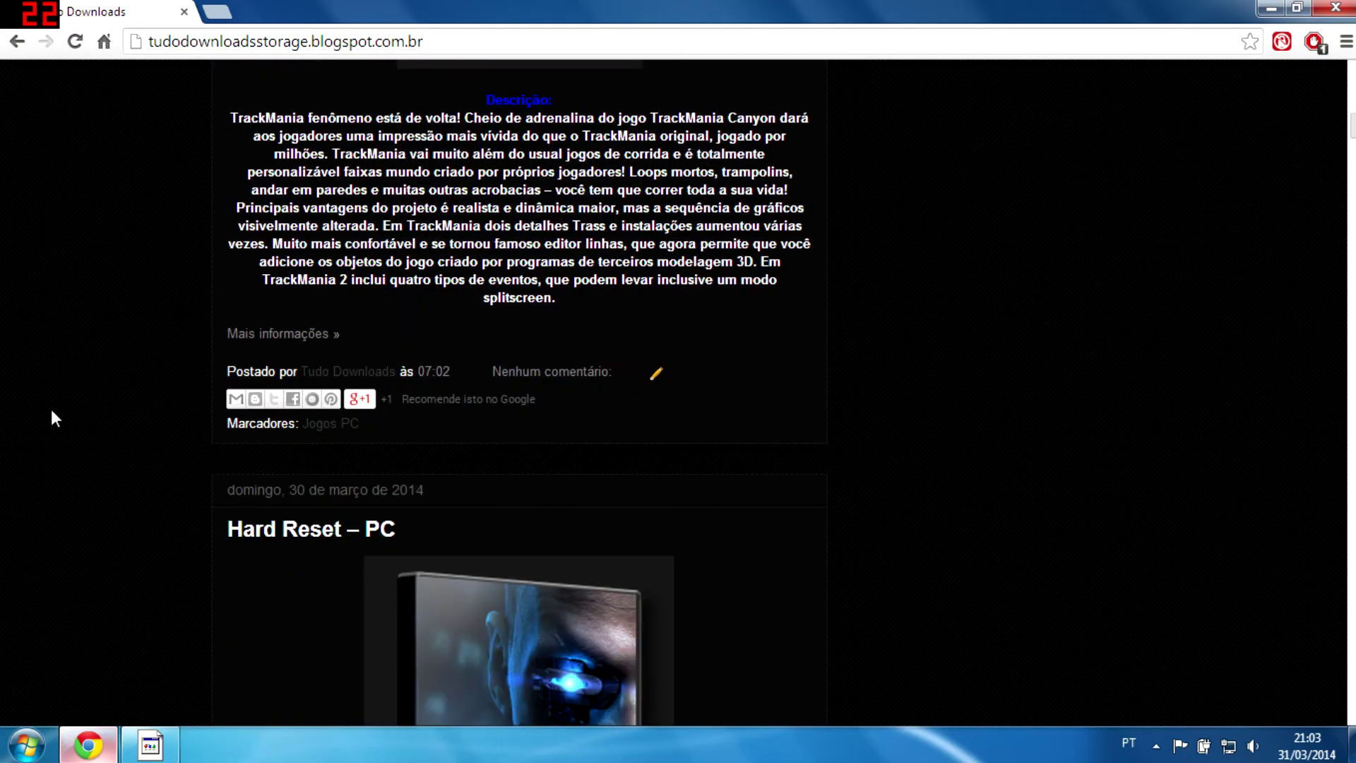
{"action": "scroll", "coordinate": [51, 409], "scroll_direction": "down", "scroll_amount": 15}
{"action": "scroll", "coordinate": [51, 410], "scroll_direction": "down", "scroll_amount": 8}
{"action": "scroll", "coordinate": [51, 410], "scroll_direction": "up", "scroll_amount": 8}
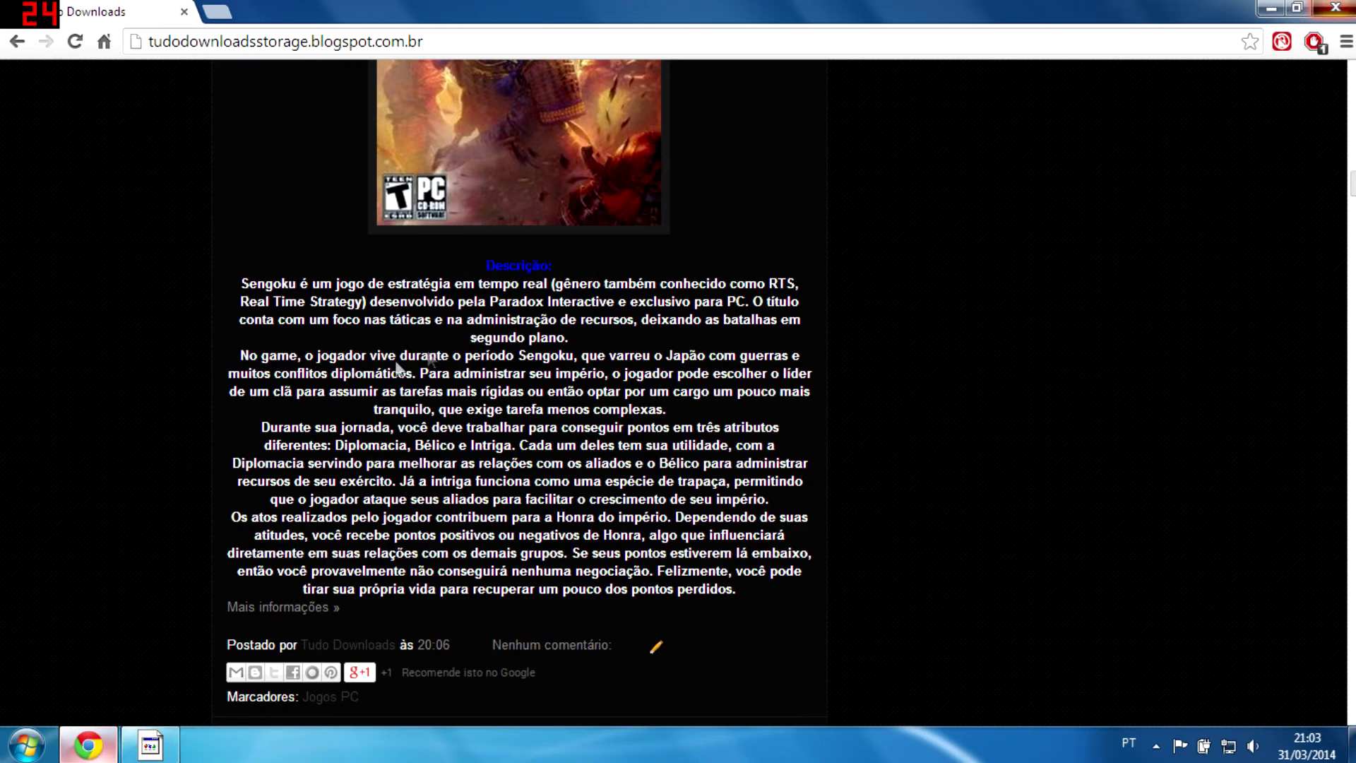
{"action": "left_click", "coordinate": [1335, 7]}
Refresh the desktop and launch Total War ROME II from its desktop shortcut.
{"action": "right_click", "coordinate": [423, 326]}
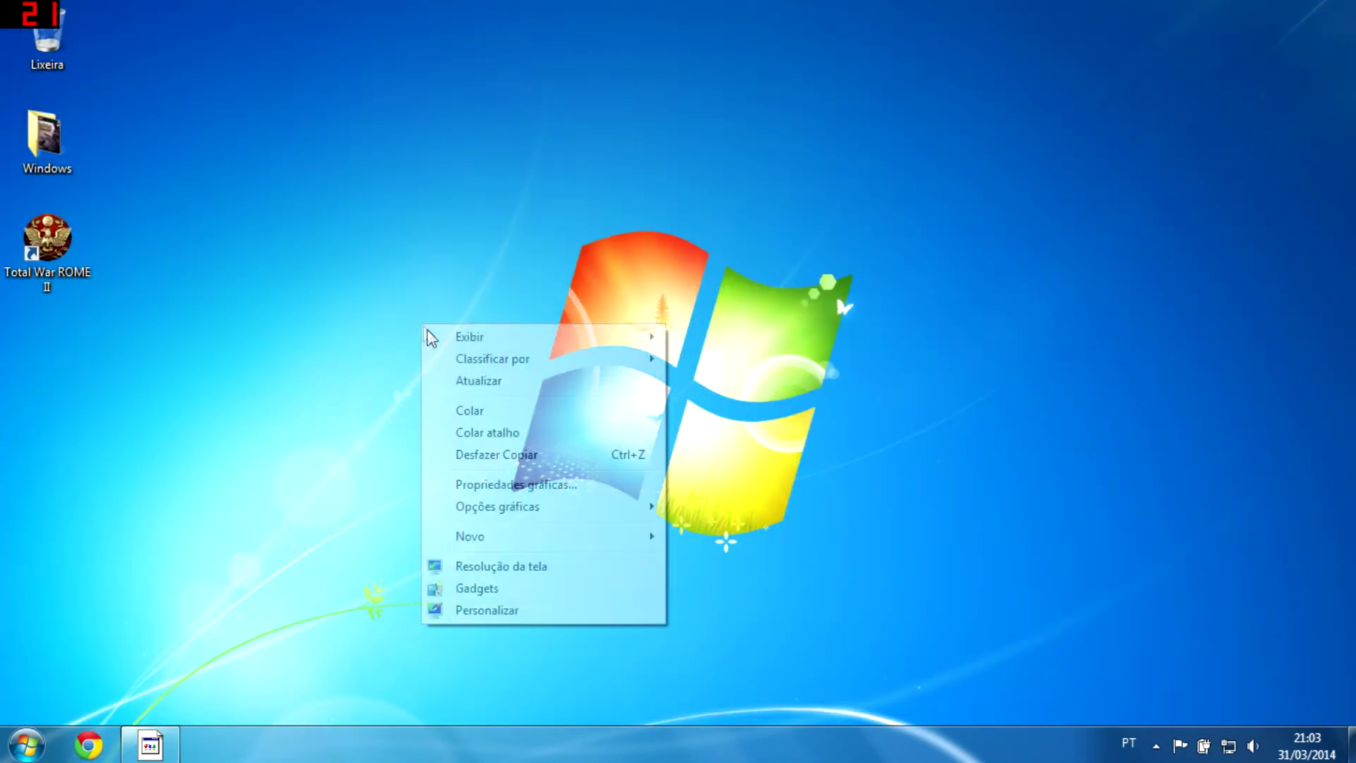
{"action": "left_click", "coordinate": [467, 380]}
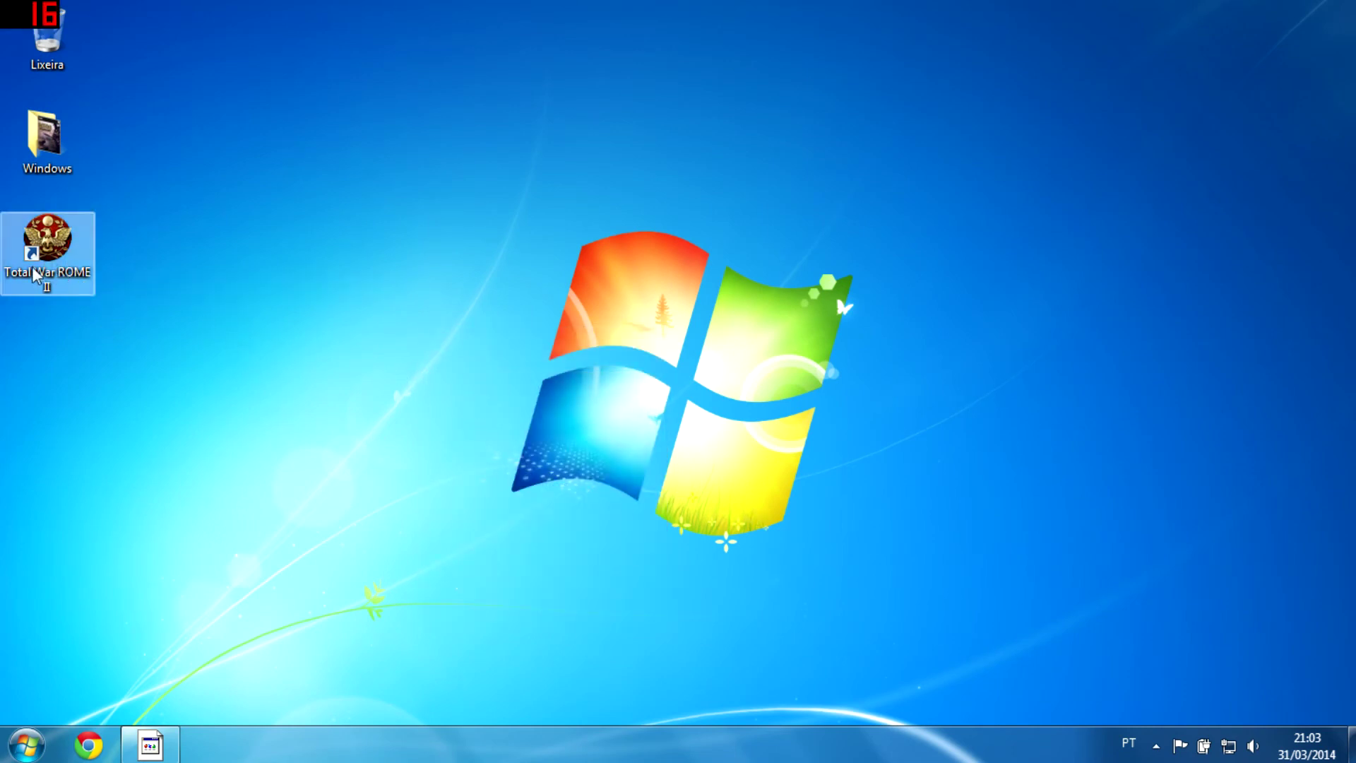
{"action": "left_click", "coordinate": [56, 255]}
{"action": "double_click", "coordinate": [68, 258]}
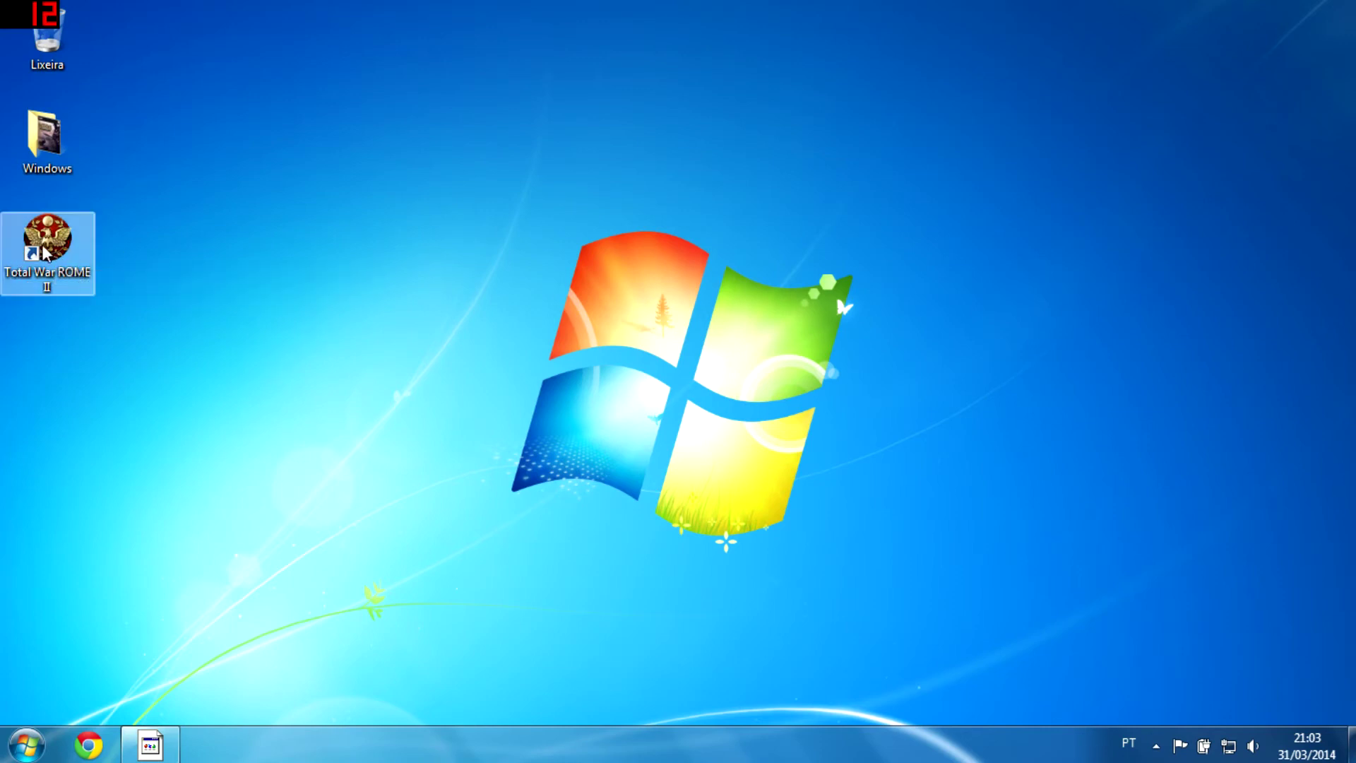